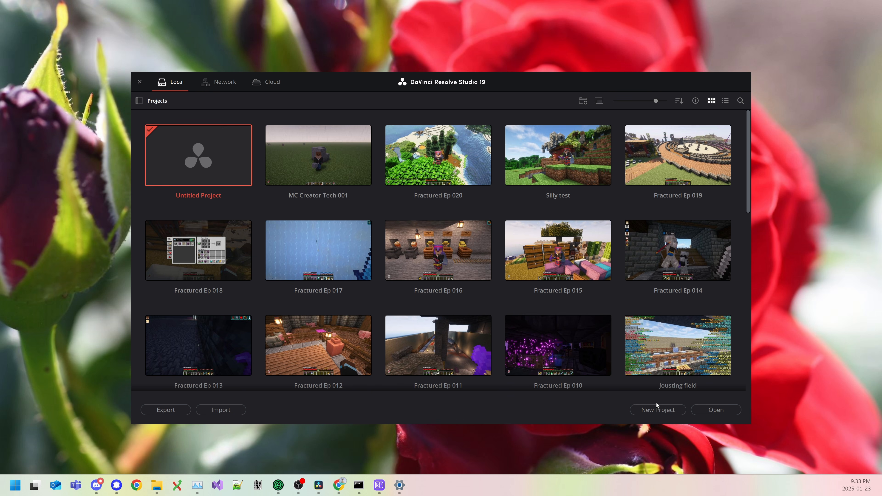
# Step: Create a new project named "Cool Rock"
pyautogui.click(645, 409)
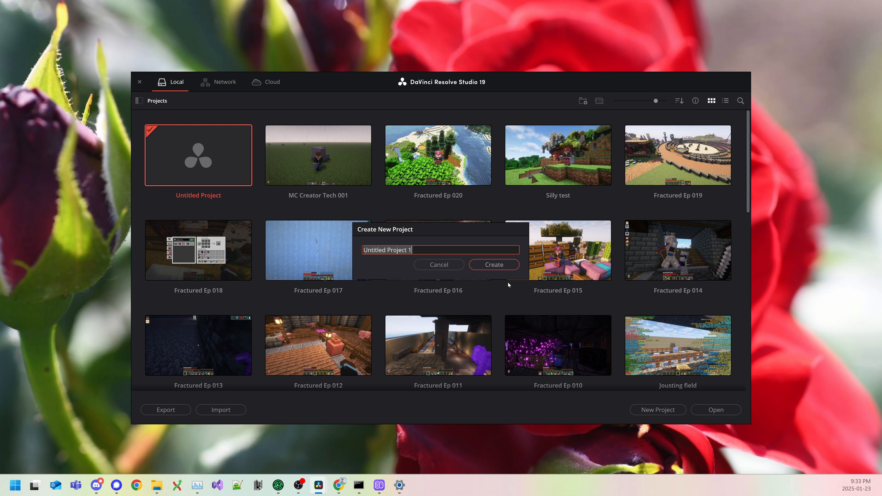
pyautogui.write('Cool Rock')
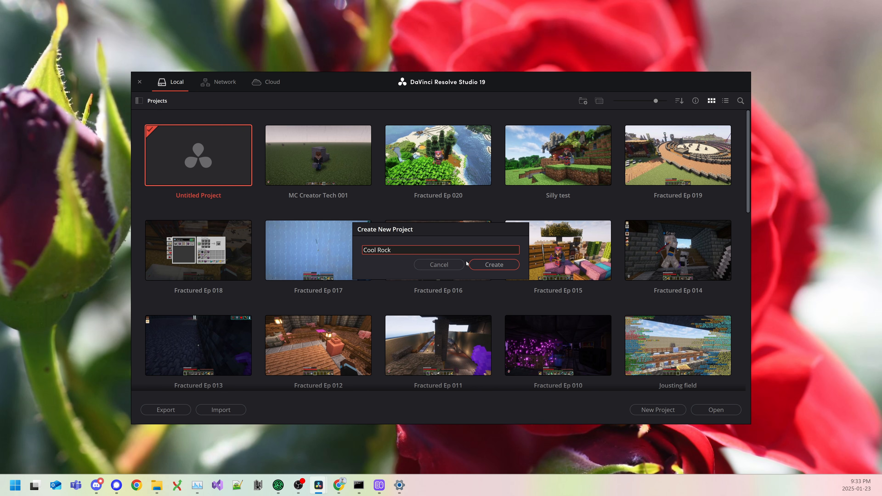
pyautogui.click(499, 268)
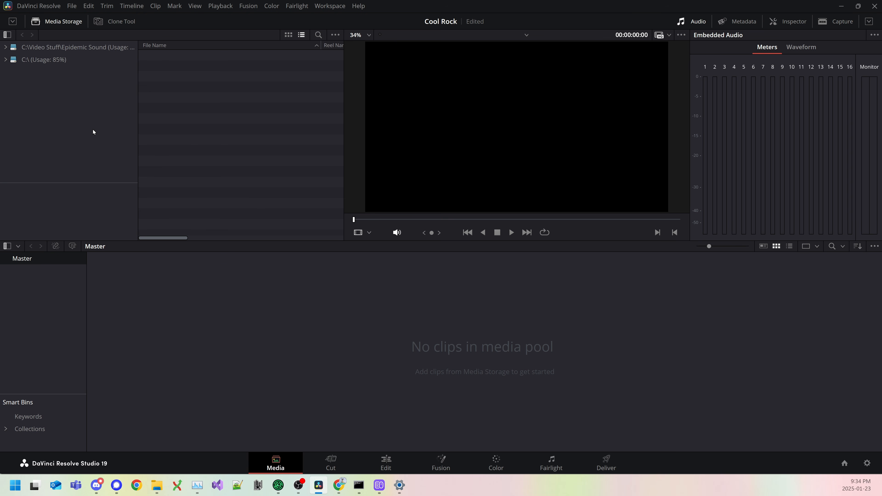
# Step: Add C:\Video Stuff\Videos\Projects as a media storage location in the system preferences
pyautogui.click(37, 6)
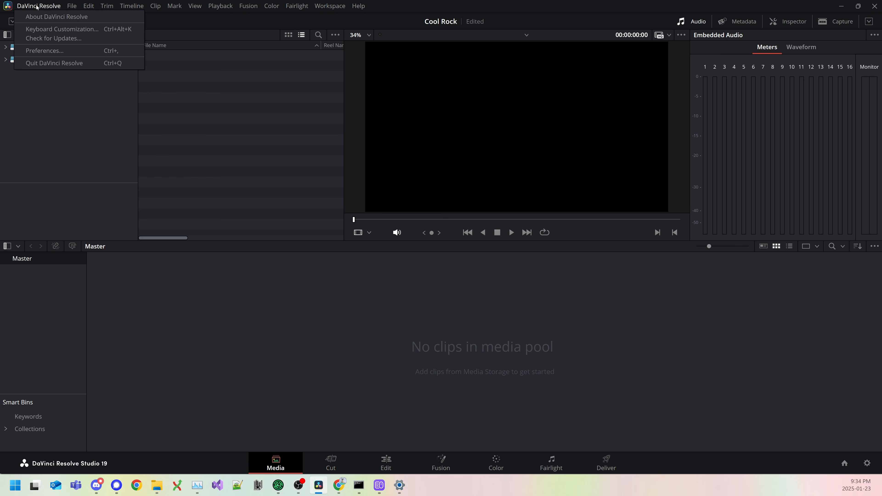
pyautogui.click(43, 51)
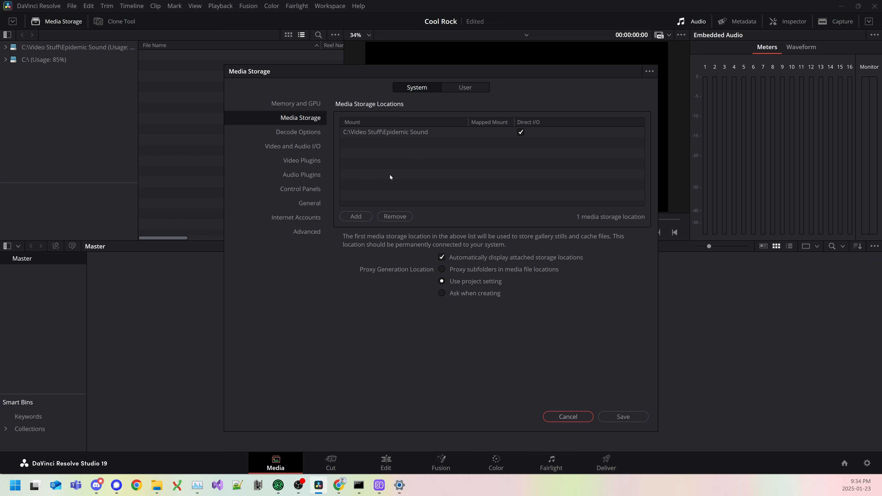
pyautogui.click(354, 217)
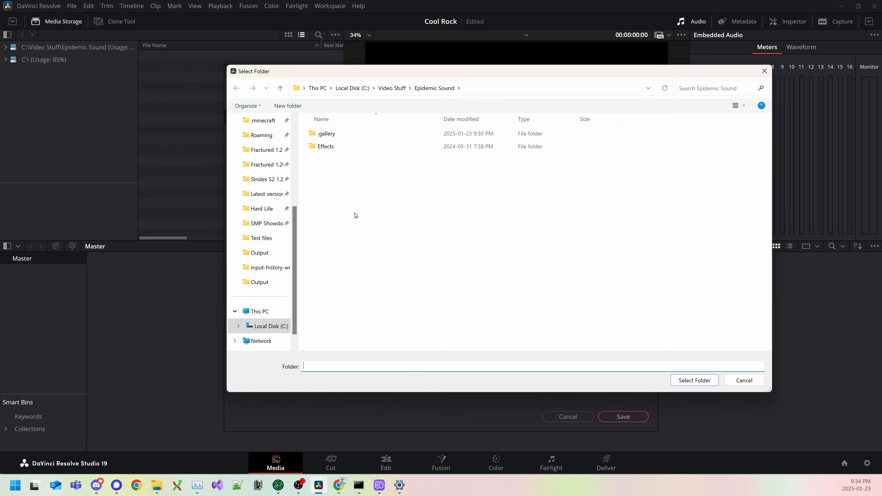
pyautogui.click(391, 88)
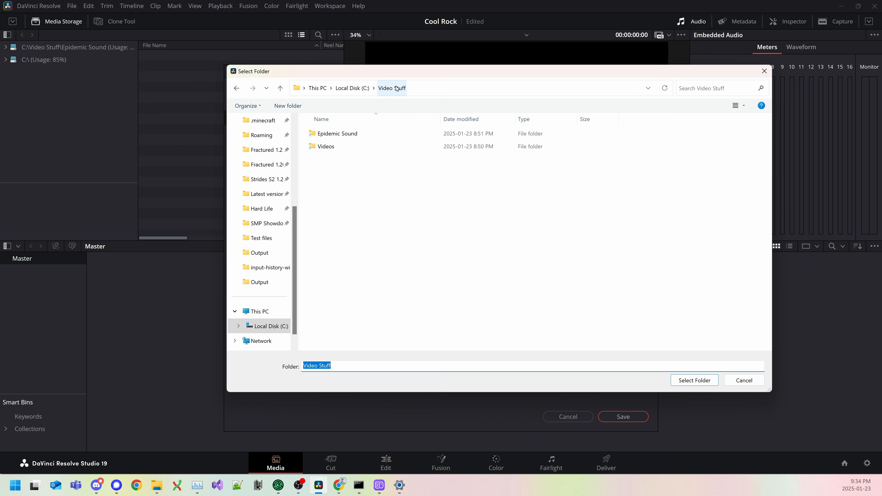
pyautogui.doubleClick(325, 147)
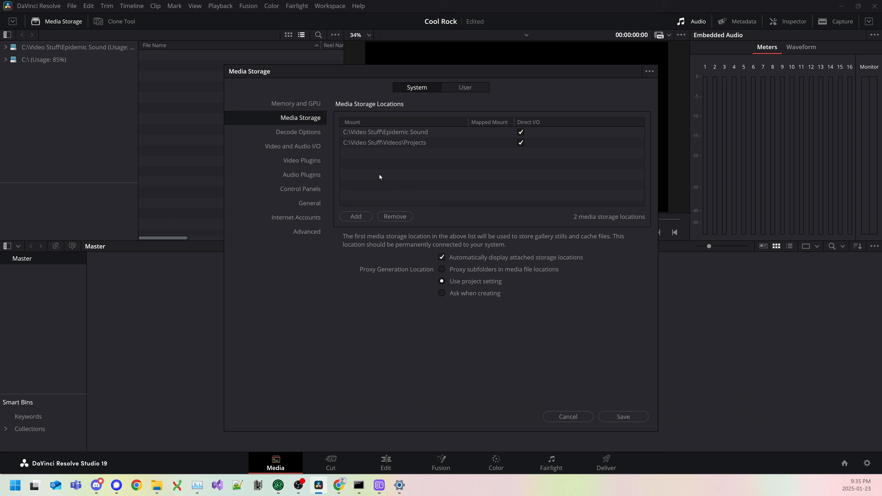
pyautogui.click(380, 147)
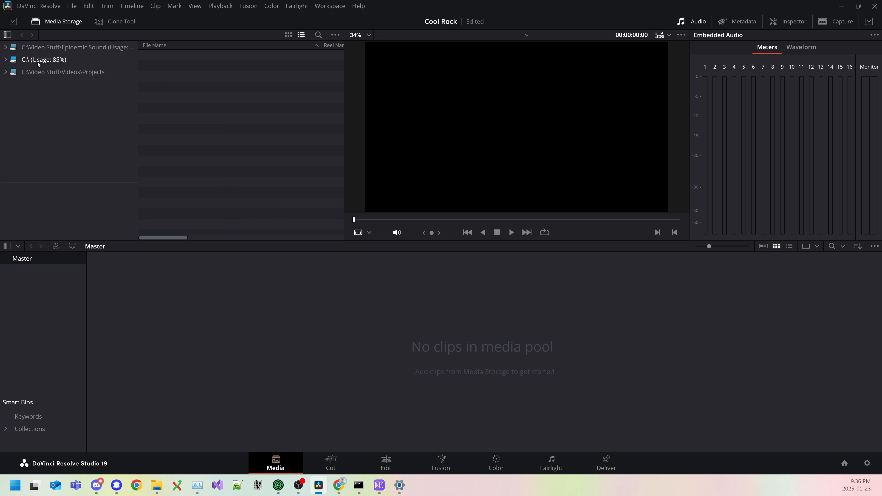
# Step: Browse the new Projects storage location to the Raw folder inside MC Creator Tech, 001
pyautogui.click(5, 72)
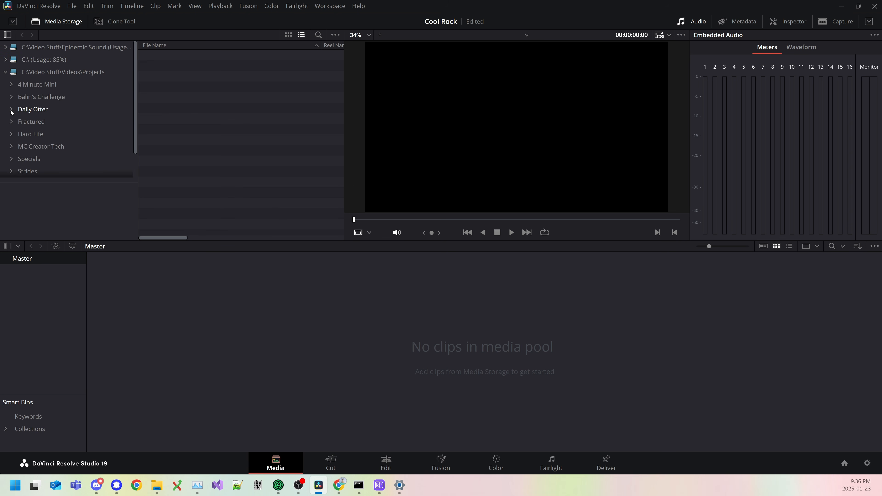
pyautogui.scroll(-1, 91, 87)
pyautogui.click(12, 128)
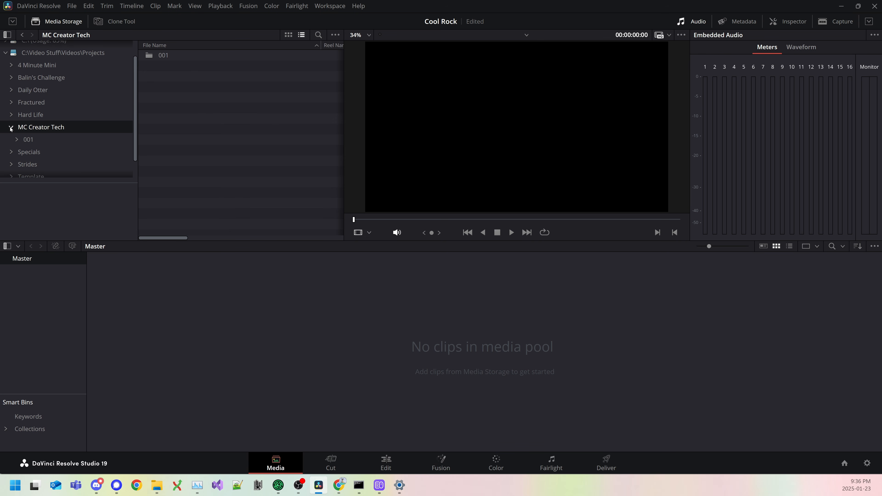
pyautogui.click(17, 140)
pyautogui.scroll(-1, 34, 147)
pyautogui.click(50, 148)
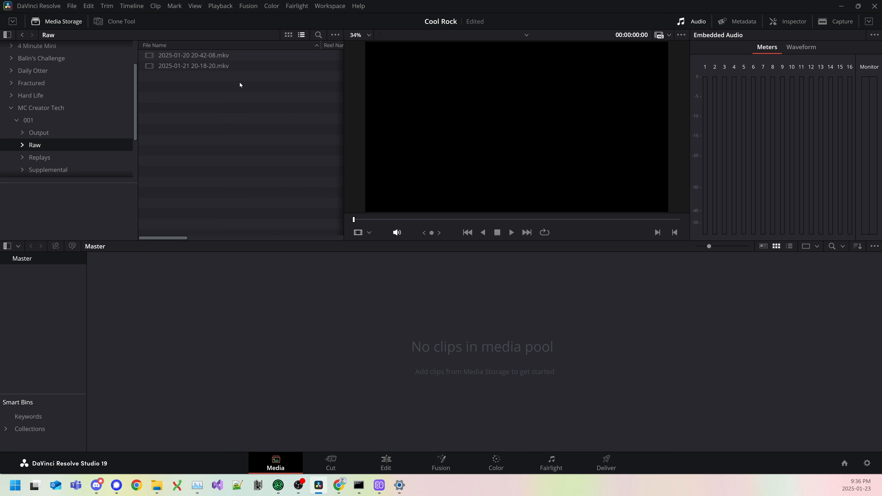
pyautogui.click(243, 55)
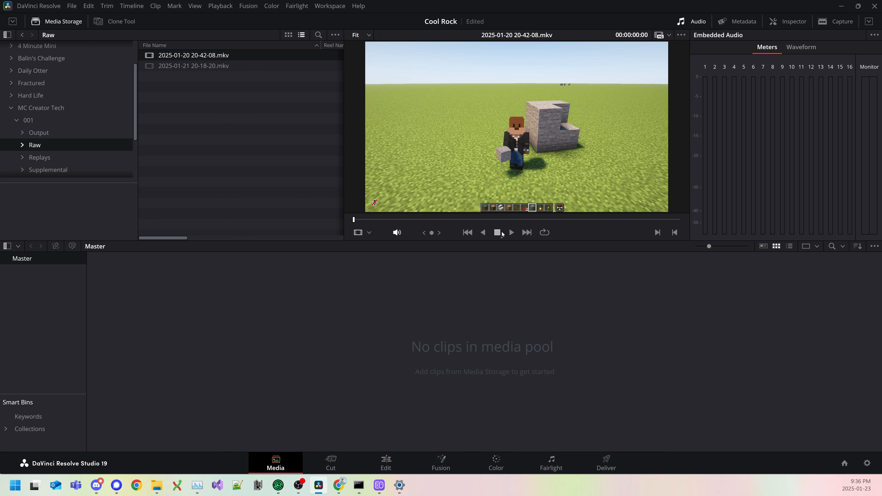
pyautogui.click(204, 68)
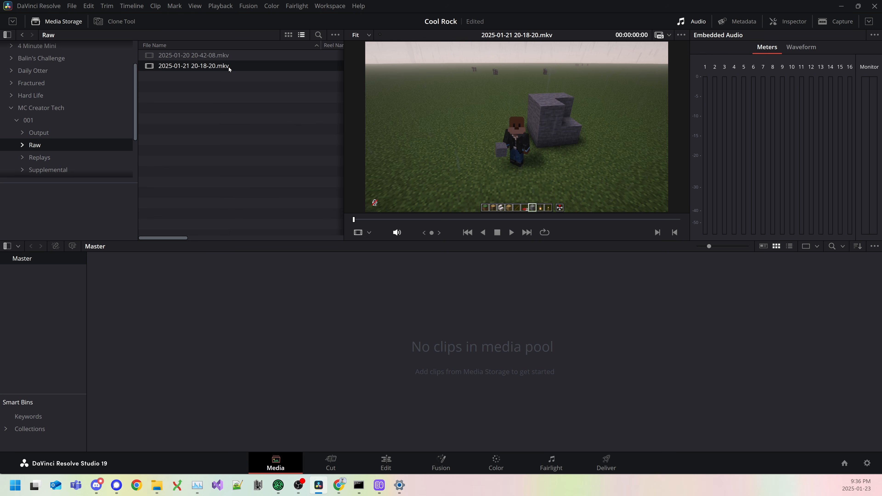
pyautogui.moveTo(228, 67); pyautogui.dragTo(187, 306)
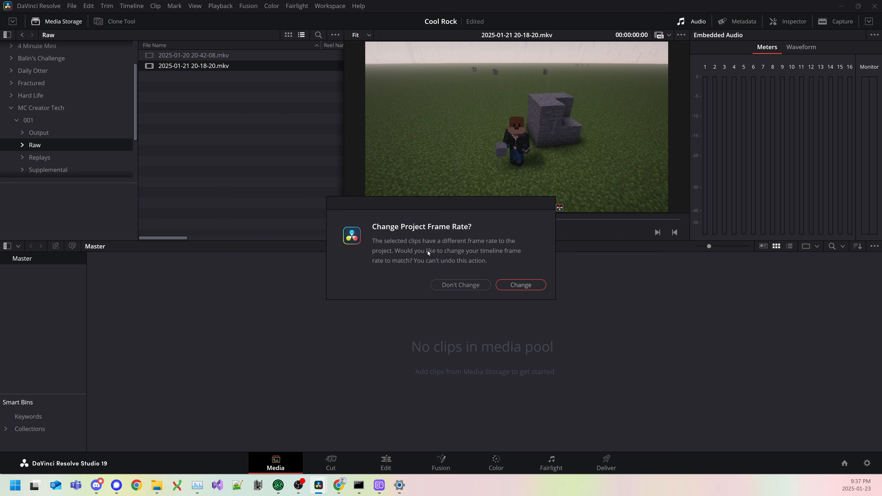
pyautogui.click(519, 285)
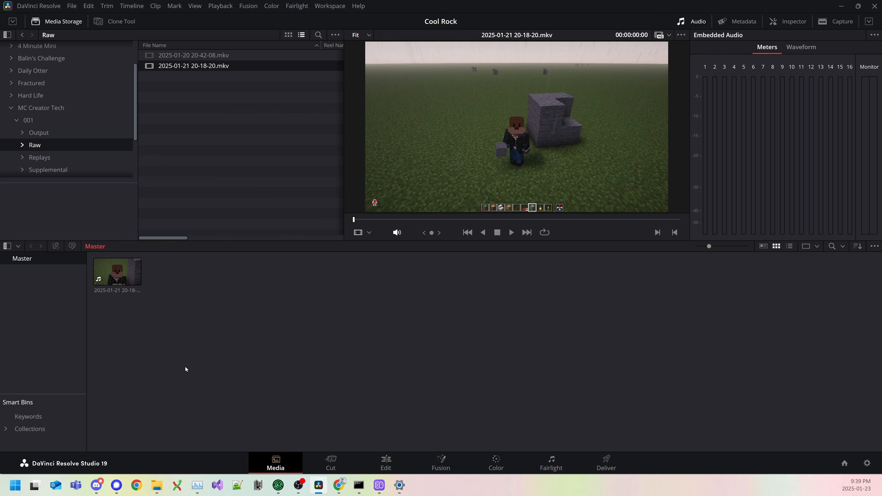
# Step: Create a timeline named "Main" from the imported clip and show it on the Edit page
pyautogui.moveTo(174, 303); pyautogui.dragTo(114, 271)
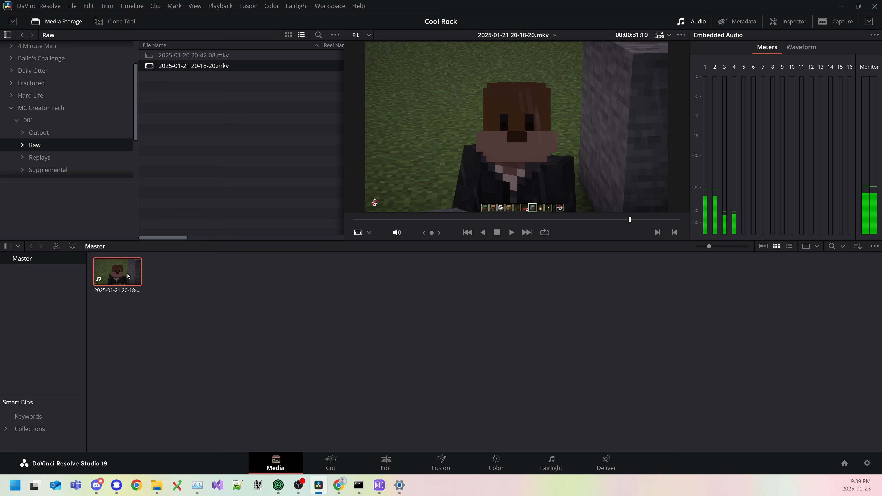
pyautogui.rightClick(113, 271)
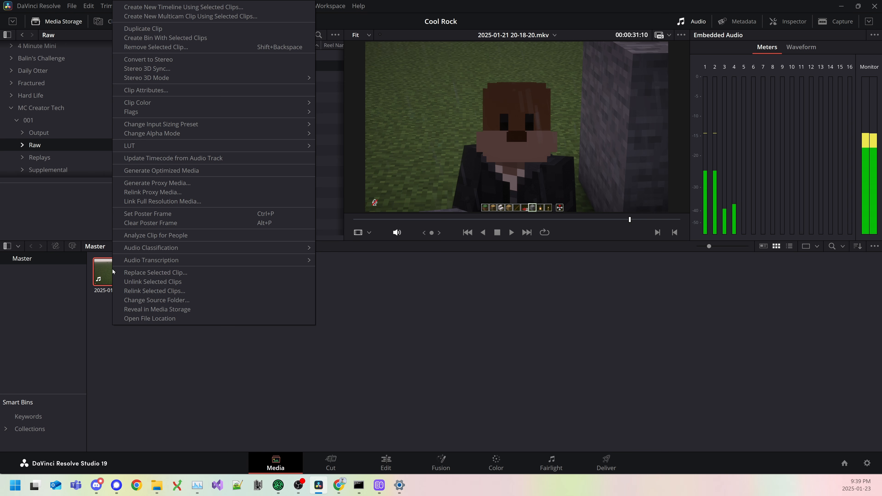
pyautogui.click(190, 6)
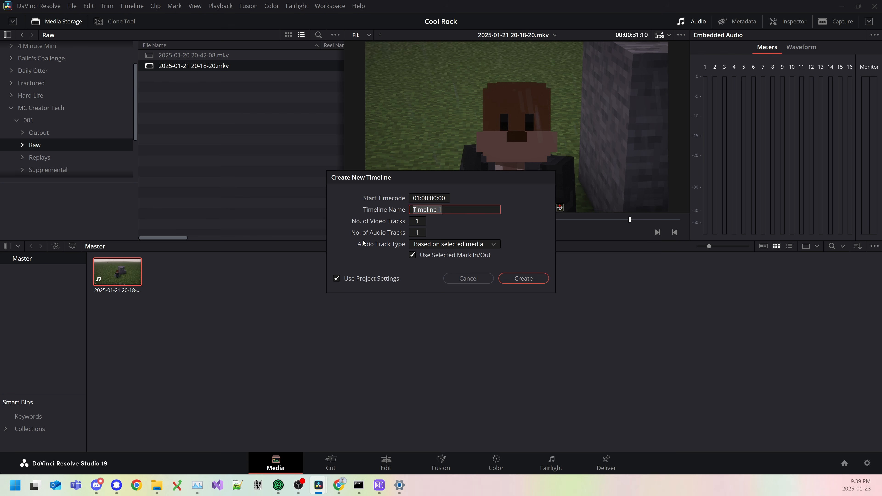
pyautogui.write('Main')
pyautogui.click(525, 280)
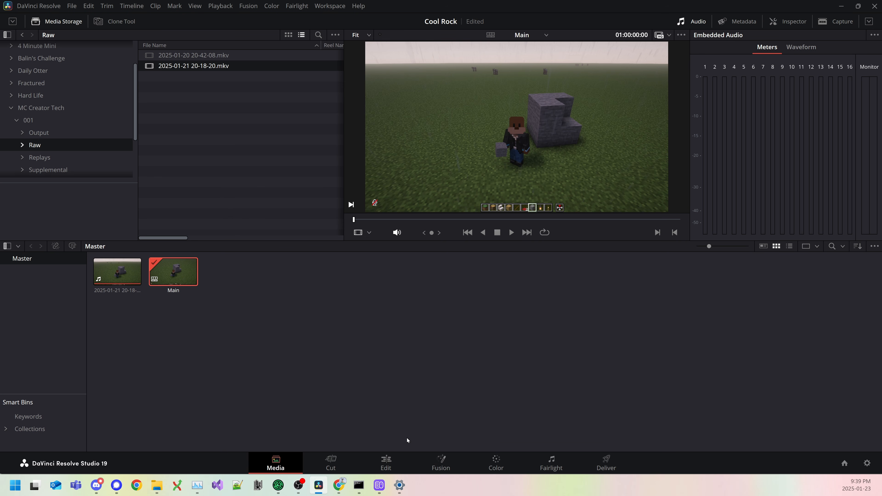
pyautogui.click(386, 464)
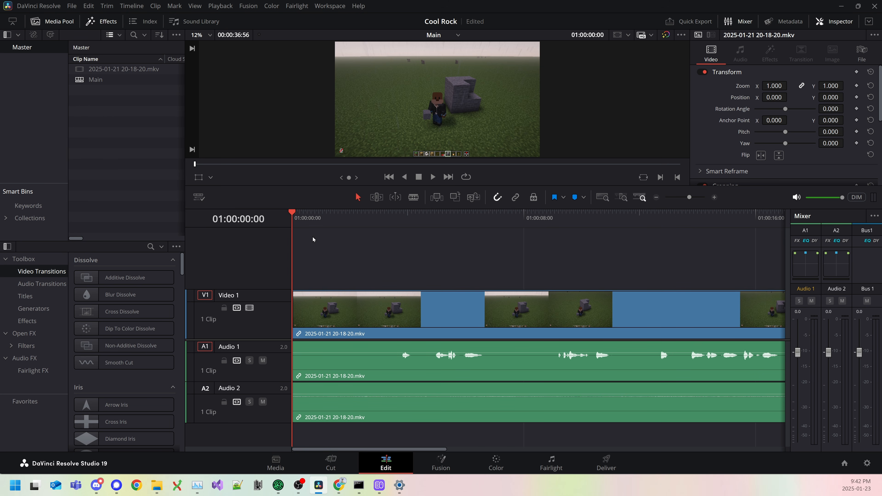
# Step: Split the video and both audio tracks of the clip at 01:00:12:06
pyautogui.moveTo(295, 212); pyautogui.dragTo(477, 219)
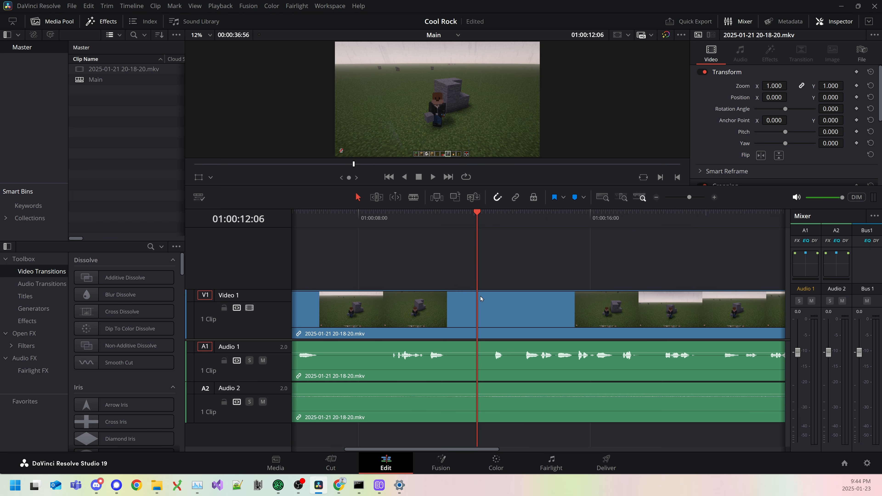
pyautogui.hotkey('ctrl', '\\')
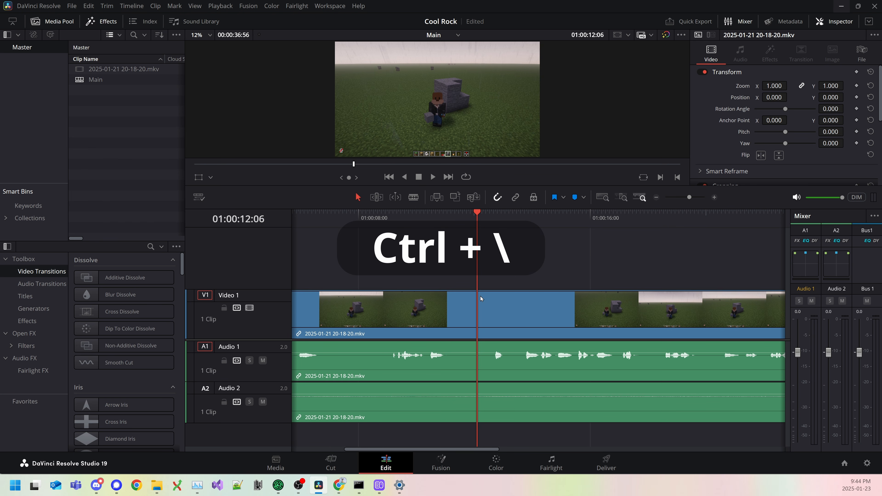
pyautogui.hotkey('ctrl', '\\')
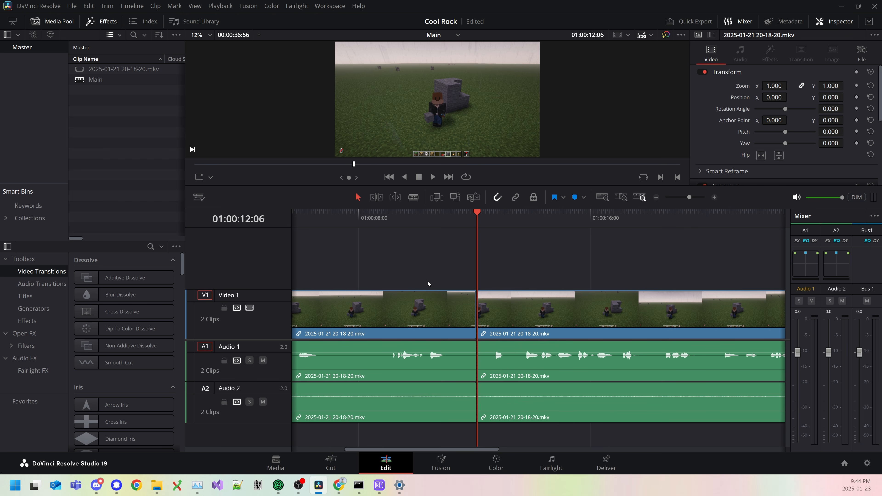
# Step: Delete the segment before the split on all tracks, leaving a gap in its place
pyautogui.hscroll(-5, 577, 248)
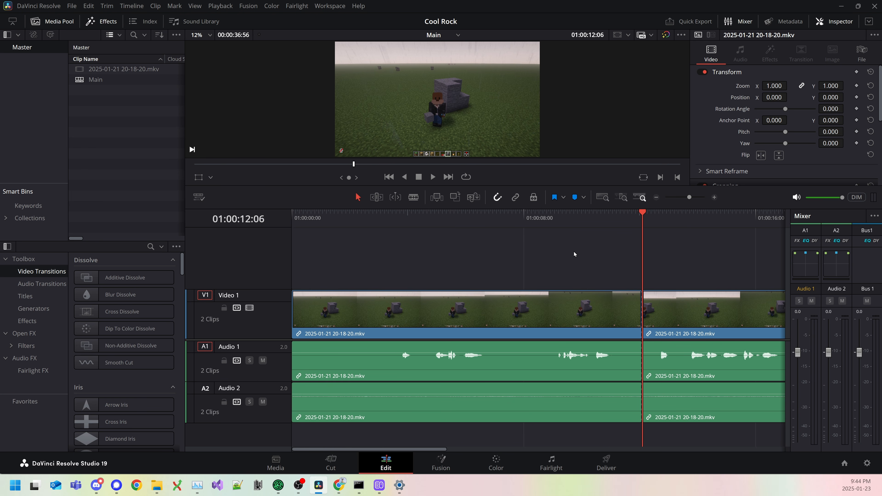
pyautogui.moveTo(573, 251); pyautogui.dragTo(405, 425)
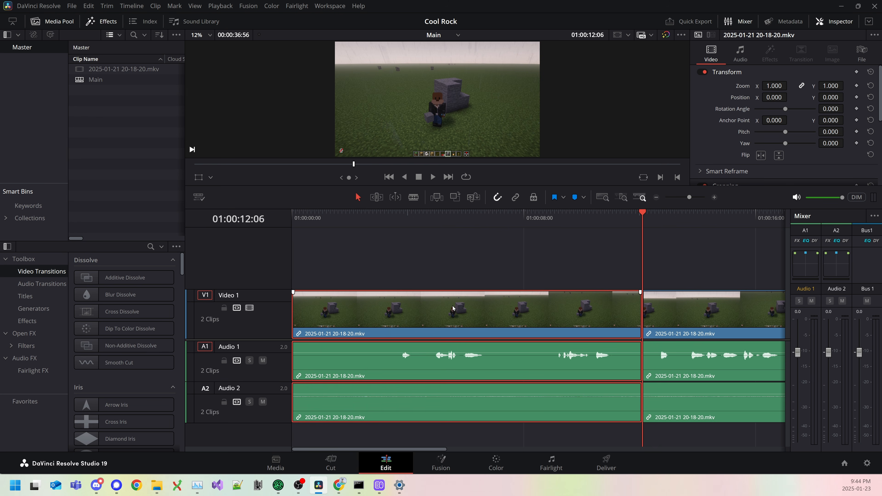
pyautogui.press('BackSpace')
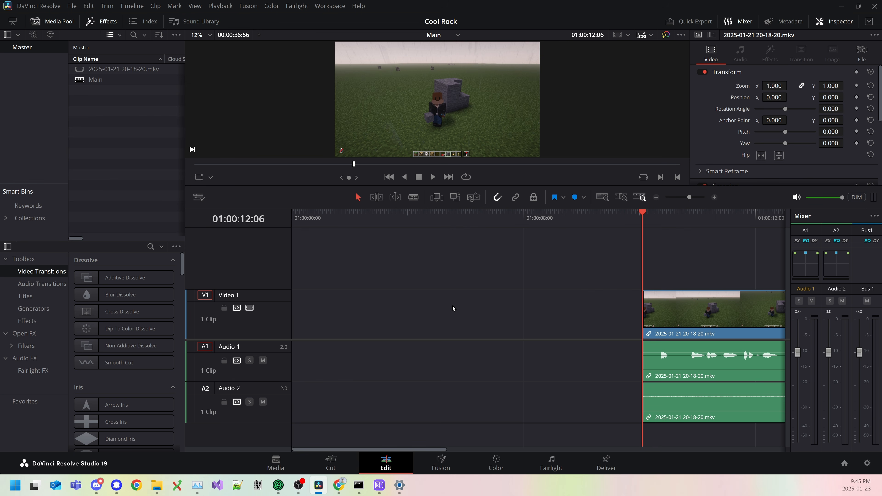
# Step: Undo the gap-leaving deletion and ripple delete the segment before the split on all tracks instead
pyautogui.hotkey('ctrl', 'z')
pyautogui.moveTo(476, 274); pyautogui.dragTo(387, 429)
pyautogui.press('Delete')
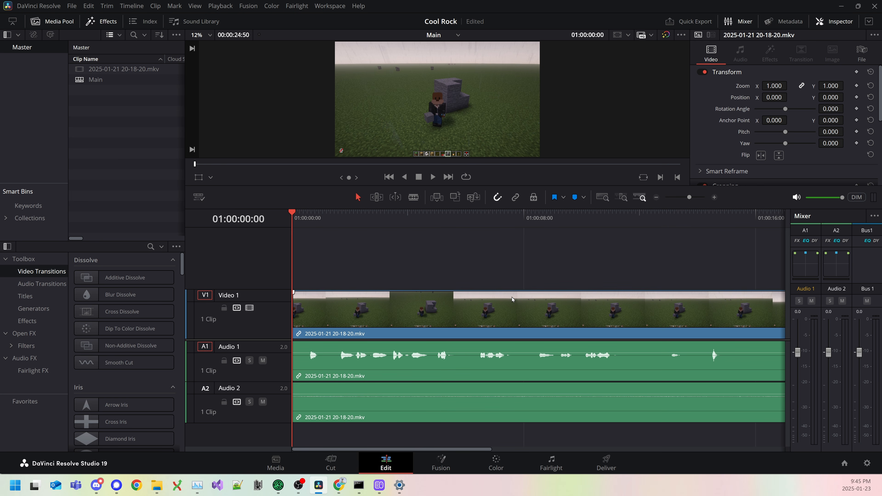
# Step: Undo the ripple delete and the split, and ripple-trim the clip's start to the playhead at 01:00:12:06
pyautogui.hotkey('ctrl', 'z')
pyautogui.hotkey('ctrl', 'z')
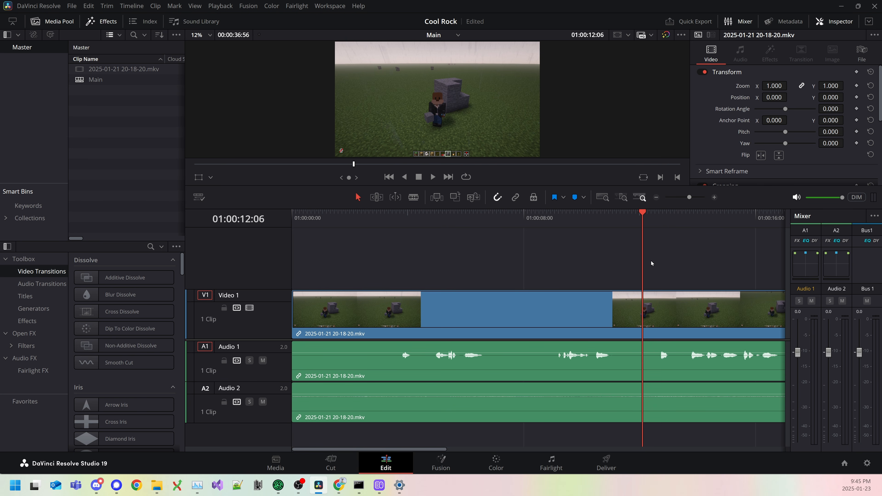
pyautogui.hotkey('ctrl', 'shift', '[')
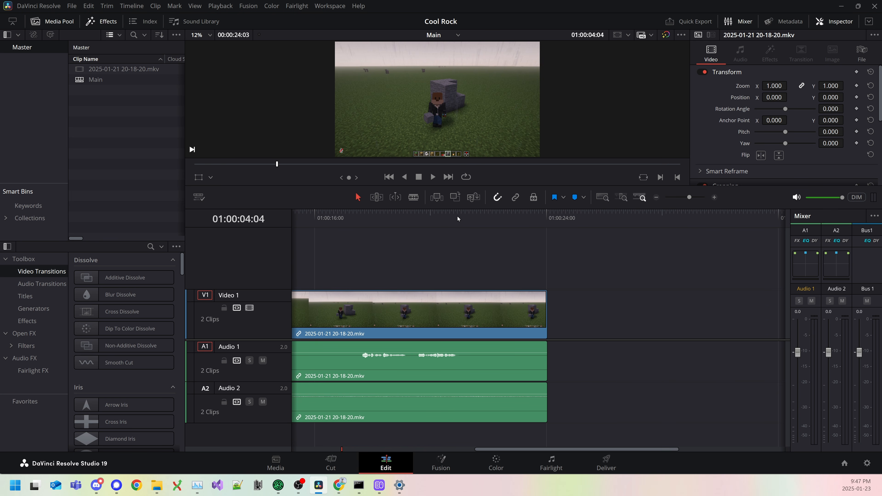
# Step: Ripple-trim the end of the last clip to 01:00:21:43
pyautogui.moveTo(457, 218); pyautogui.dragTo(480, 218)
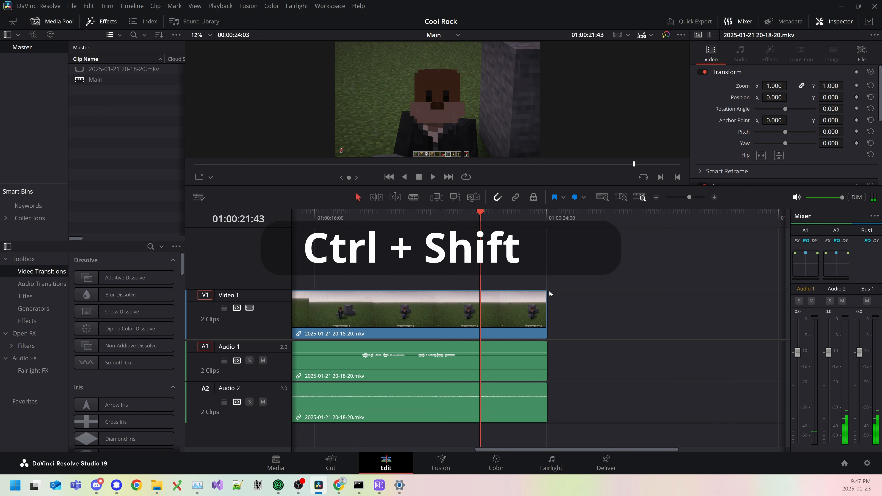
pyautogui.hotkey('ctrl', 'shift', ']')
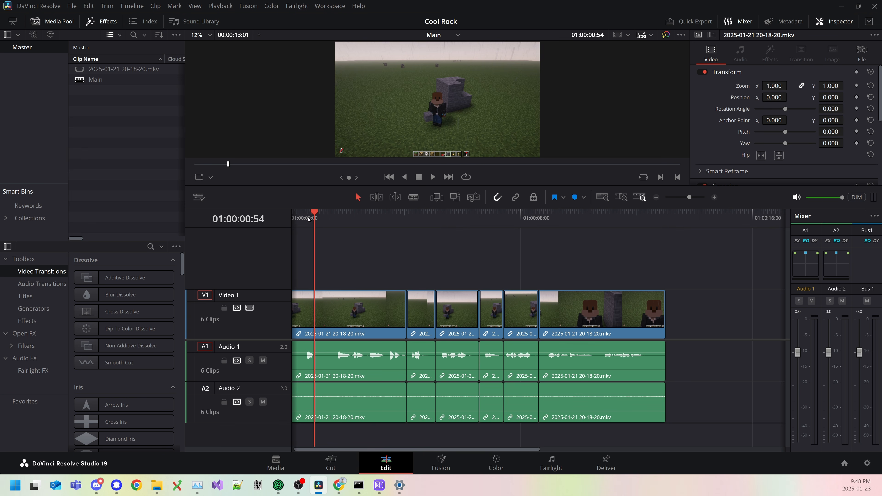
# Step: Return the playhead to the timeline start and play back the short middle clips to examine the jump cuts between them
pyautogui.moveTo(308, 217); pyautogui.dragTo(270, 224)
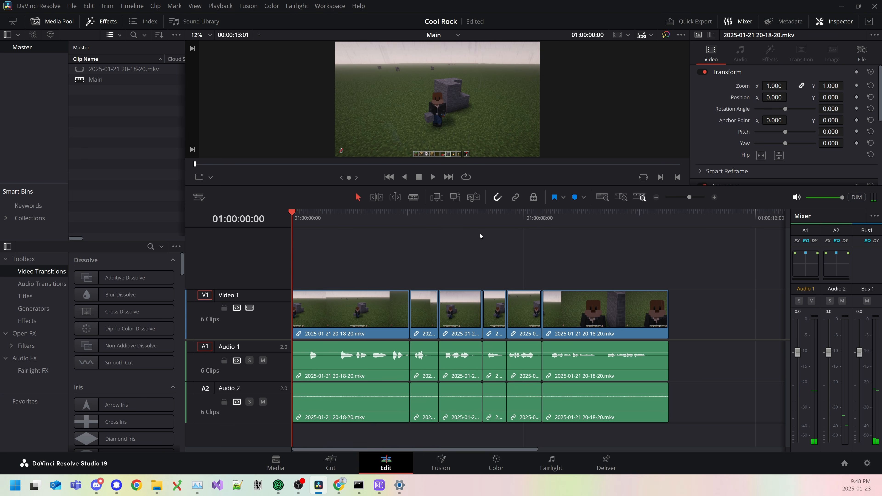
pyautogui.click(492, 220)
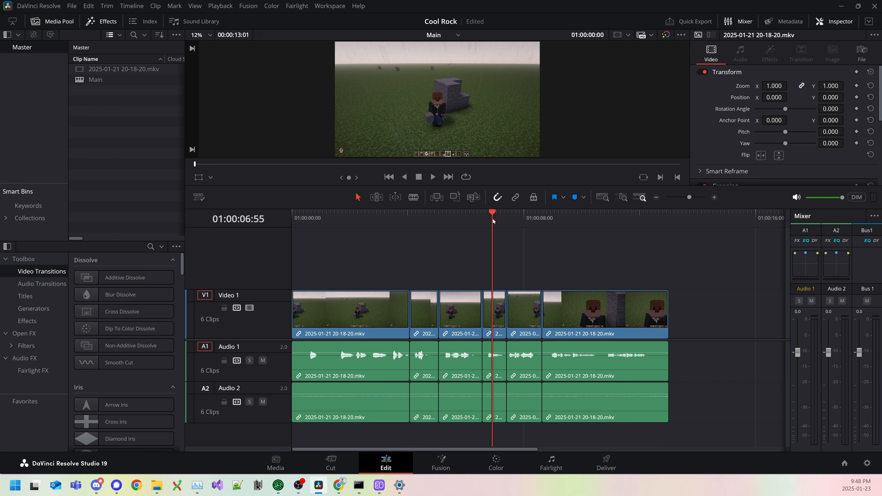
pyautogui.click(520, 306)
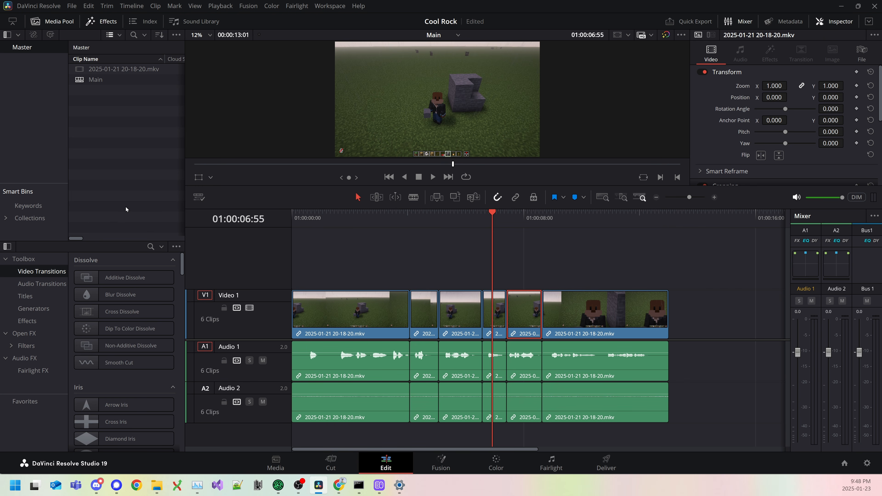
pyautogui.click(392, 219)
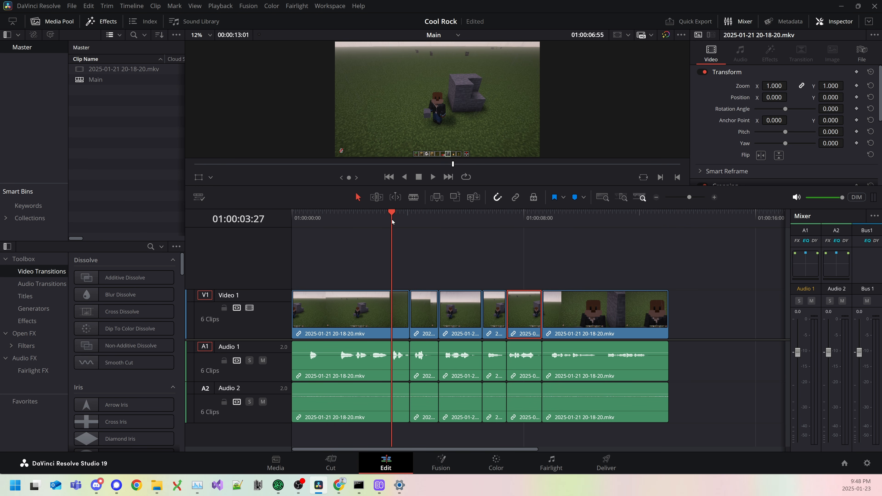
pyautogui.press('space')
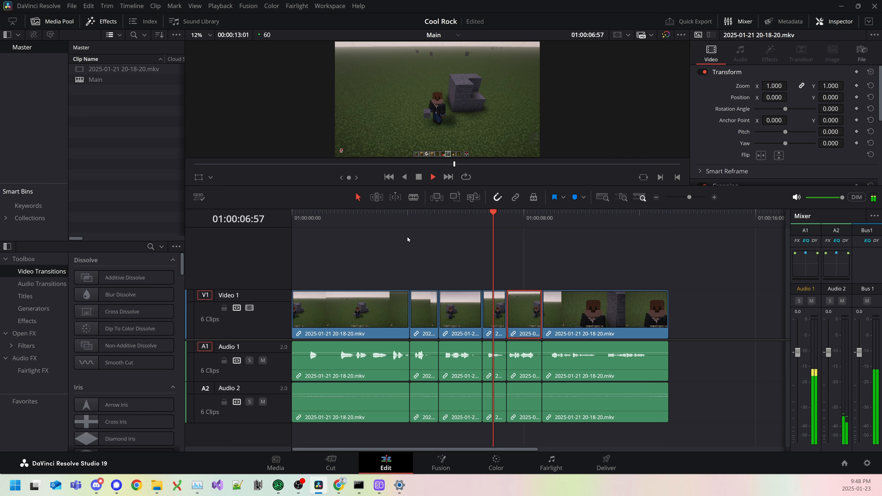
pyautogui.press('space')
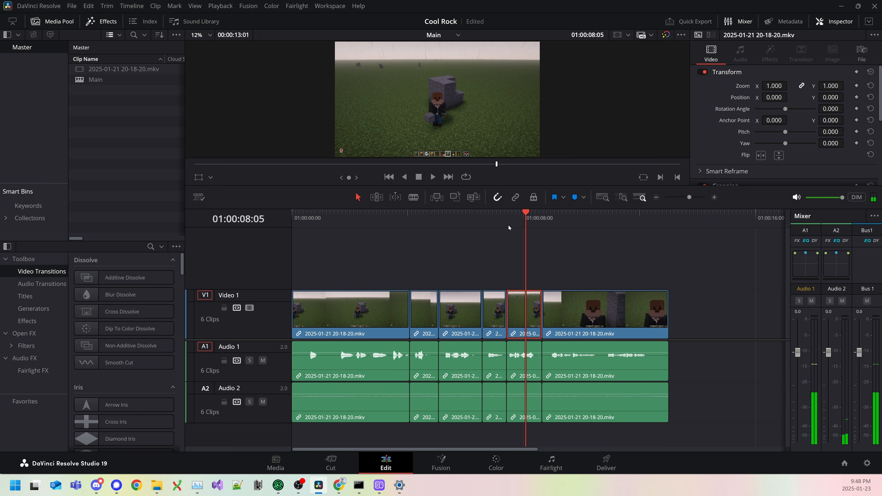
pyautogui.click(496, 221)
pyautogui.press('space')
pyautogui.press('space')
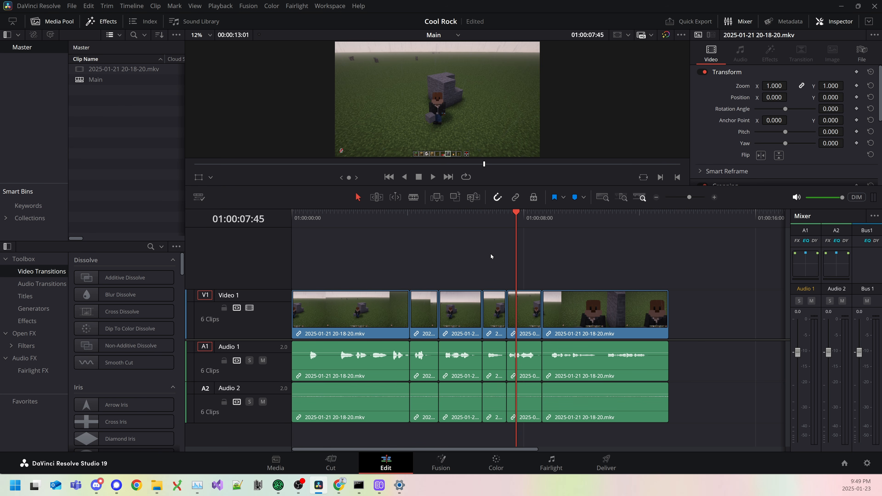
# Step: Extend only the video of the fifth clip back over the fourth clip, keeping the audio cuts, and save the project
pyautogui.click(507, 315)
pyautogui.moveTo(507, 315); pyautogui.dragTo(457, 315)
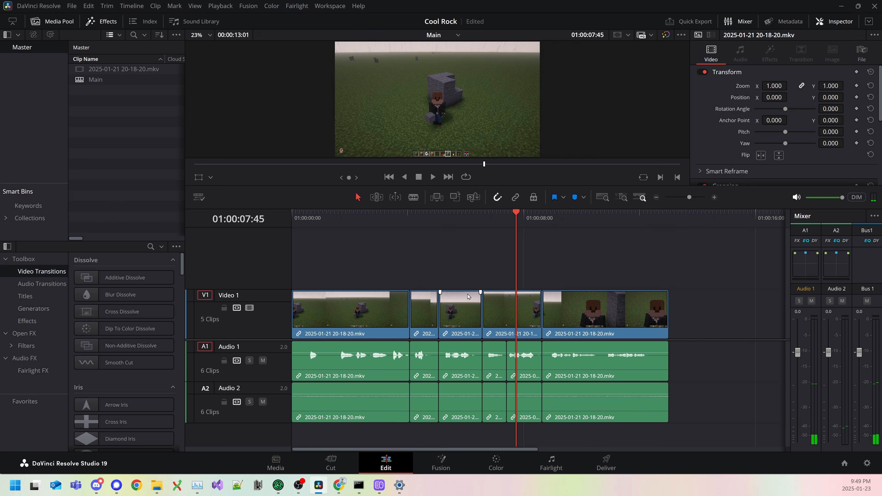
pyautogui.click(468, 216)
pyautogui.press('space')
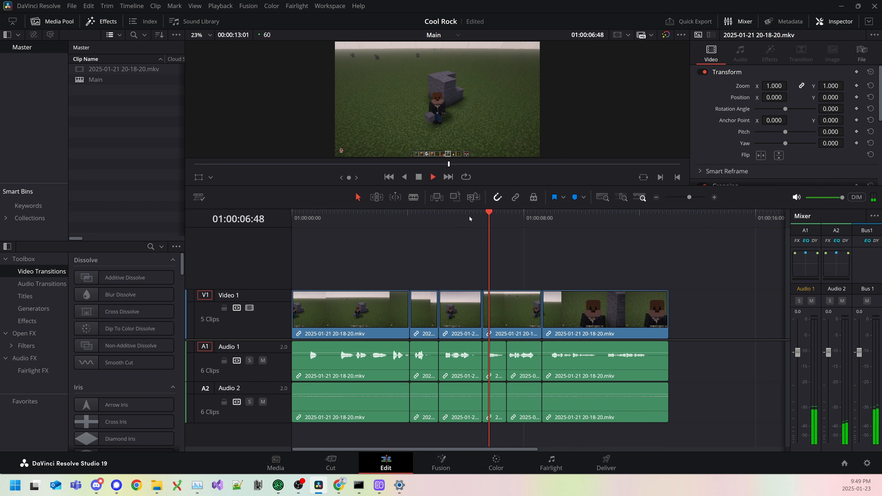
pyautogui.click(466, 220)
pyautogui.press('space')
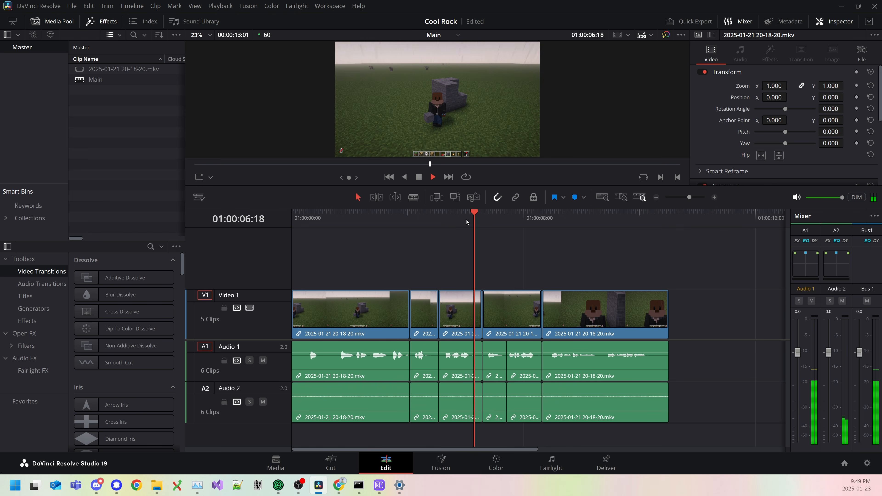
pyautogui.press('space')
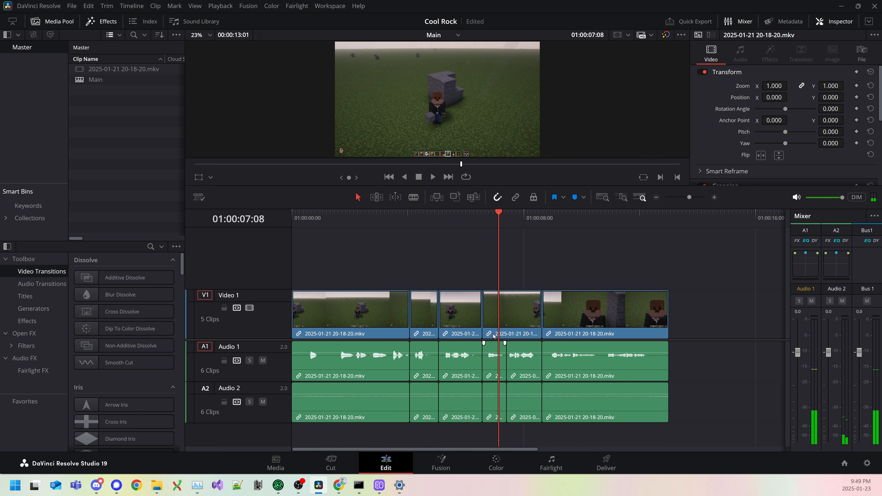
pyautogui.hotkey('ctrl', 's')
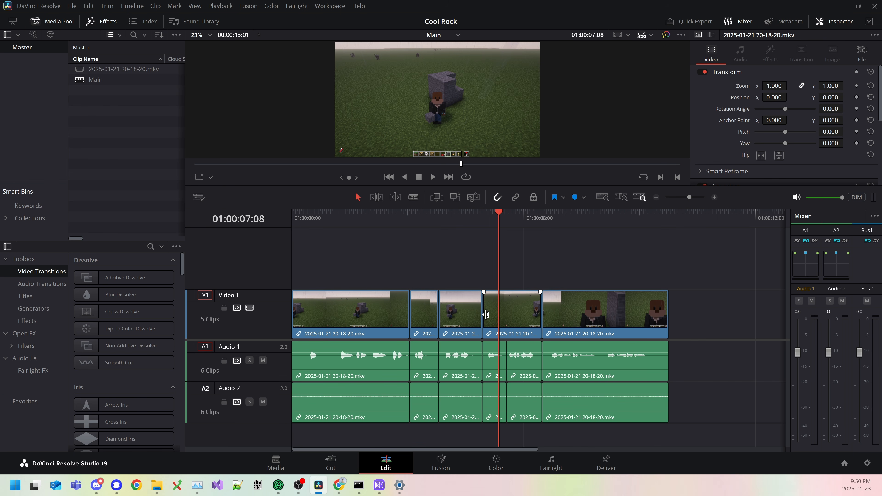
# Step: Extend only the video of the clip before the last one back to the timeline start, over all earlier cuts, and review the timeline
pyautogui.click(487, 315)
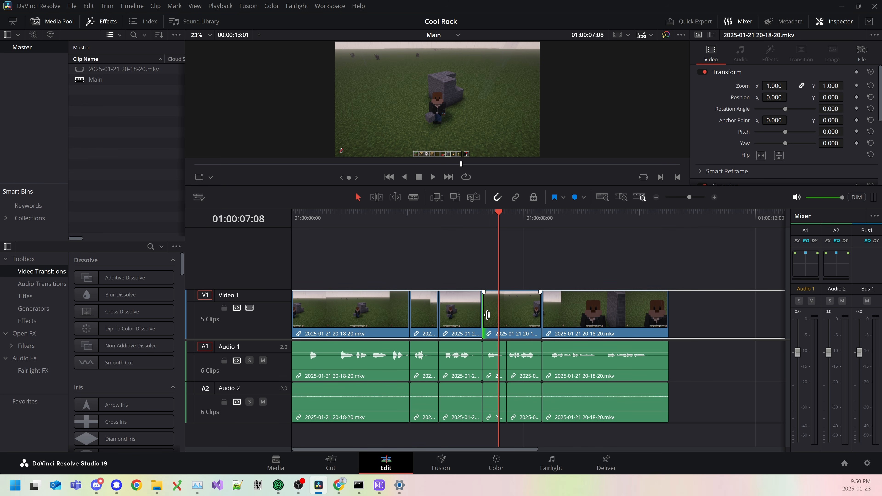
pyautogui.moveTo(487, 315); pyautogui.dragTo(287, 307)
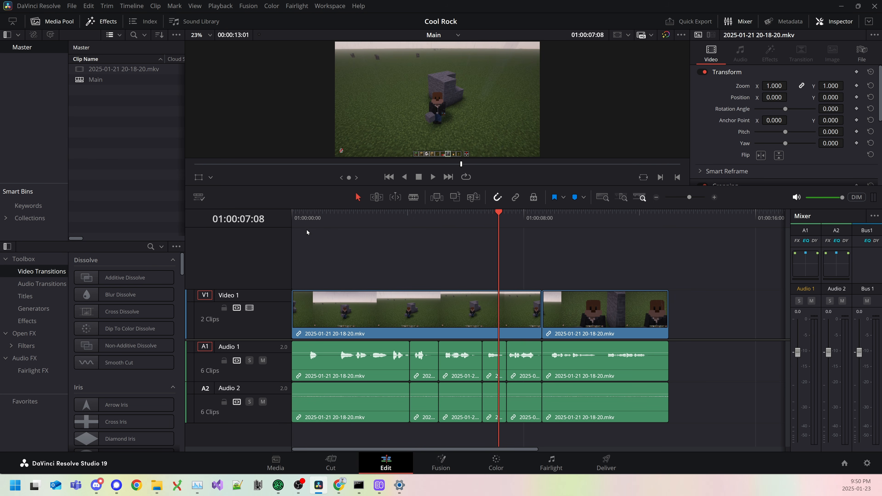
pyautogui.press('Home')
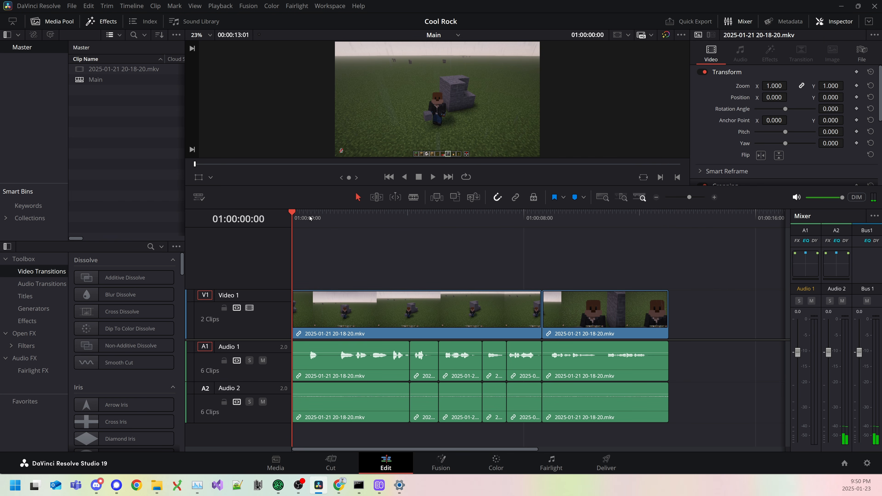
pyautogui.click(438, 436)
pyautogui.press('End')
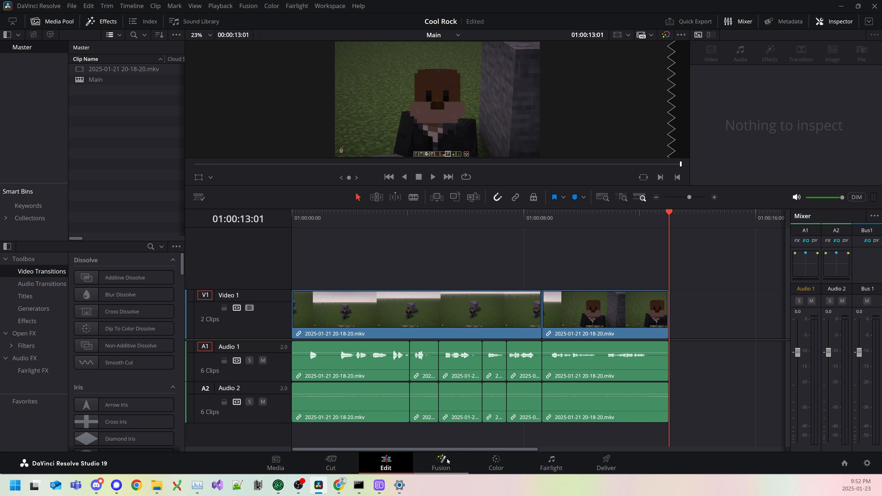
# Step: Visit the Color page, then on the Fairlight page set the loudness meter to Absolute Scale and lock metering to transport
pyautogui.click(496, 465)
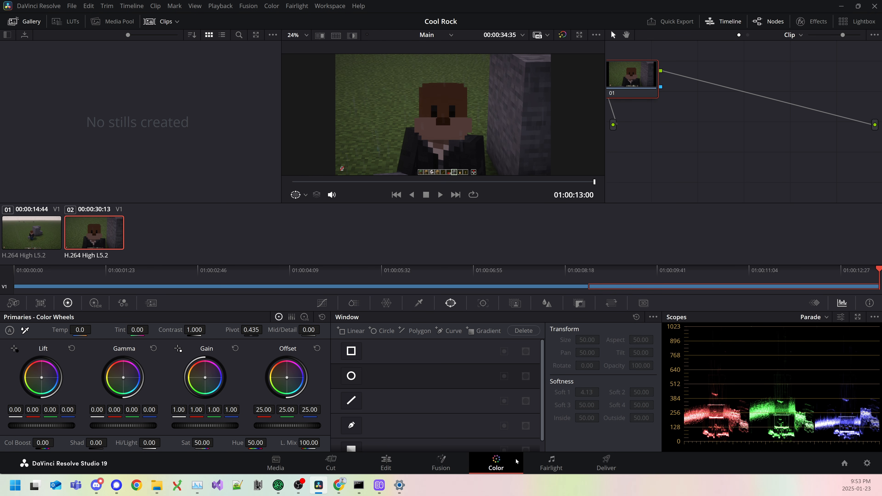
pyautogui.click(549, 461)
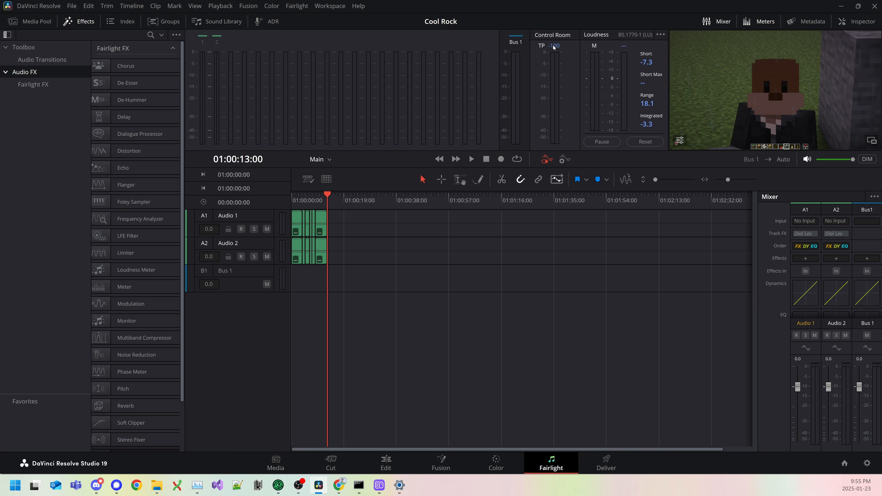
pyautogui.click(660, 35)
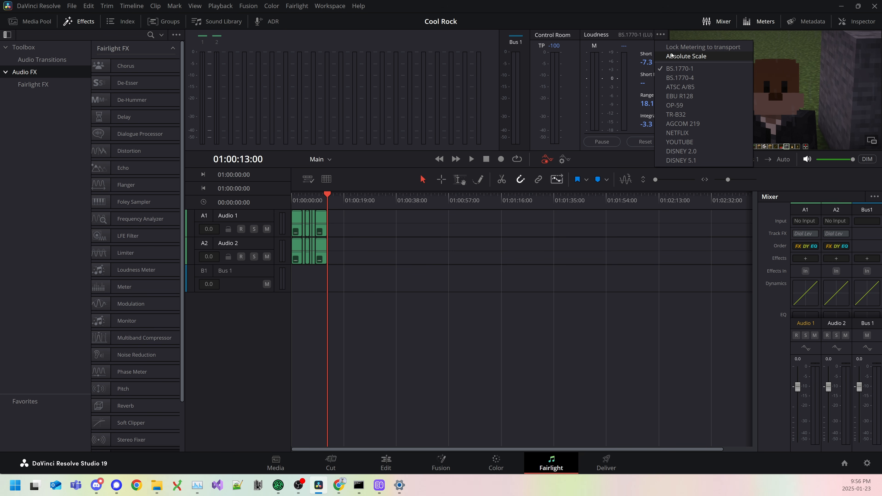
pyautogui.click(671, 55)
pyautogui.click(660, 35)
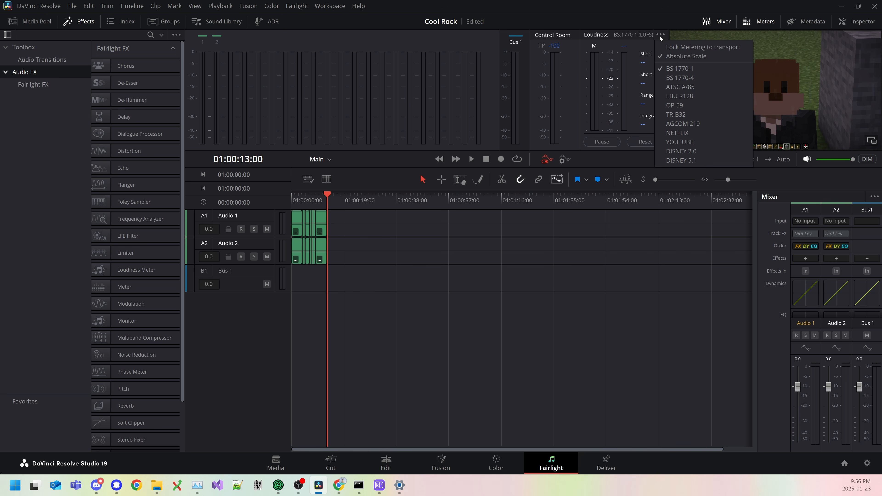
pyautogui.click(681, 47)
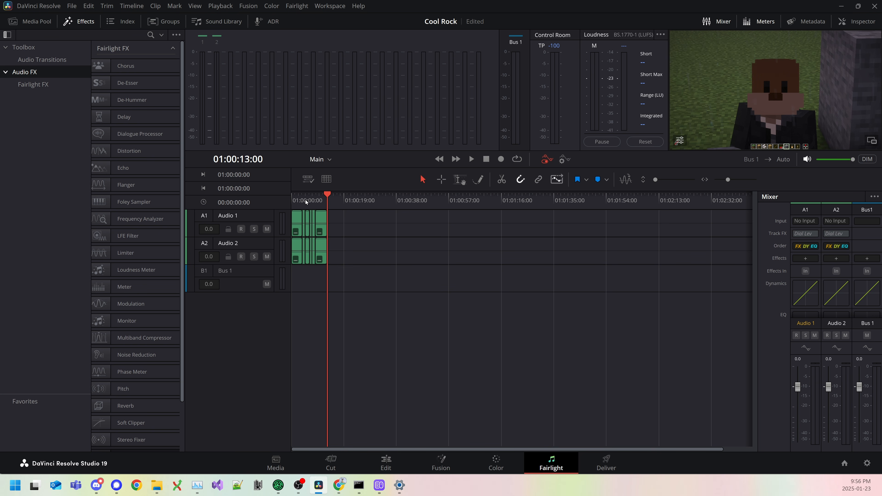
# Step: Increase the height of the Audio 1 track and play the whole timeline from the start to measure its loudness
pyautogui.moveTo(309, 202); pyautogui.dragTo(282, 202)
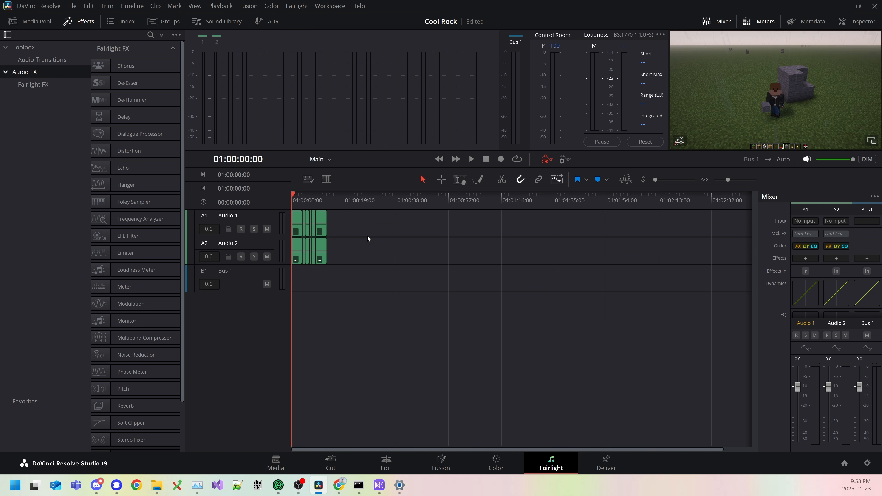
pyautogui.scroll(5, 364, 237)
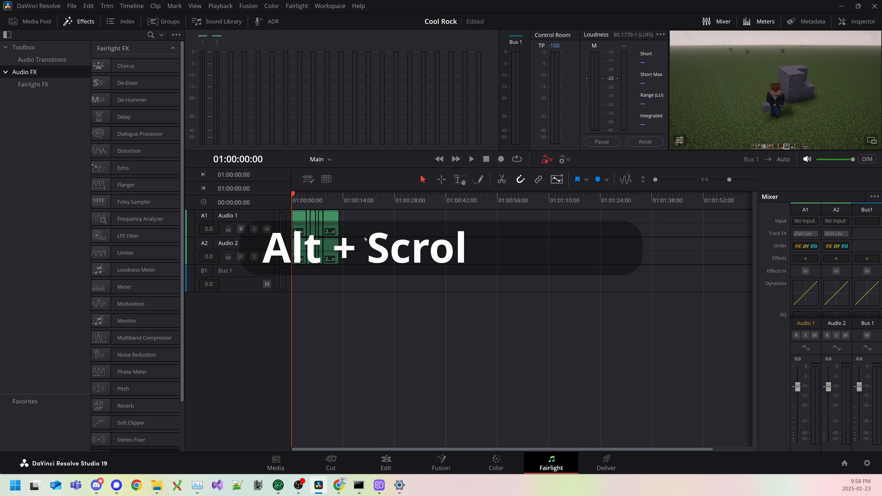
pyautogui.scroll(5, 383, 243)
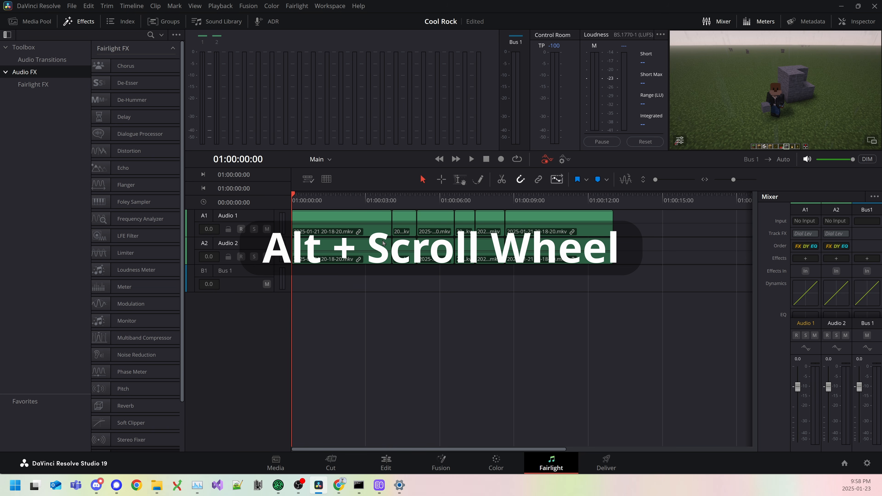
pyautogui.scroll(-5, 308, 195)
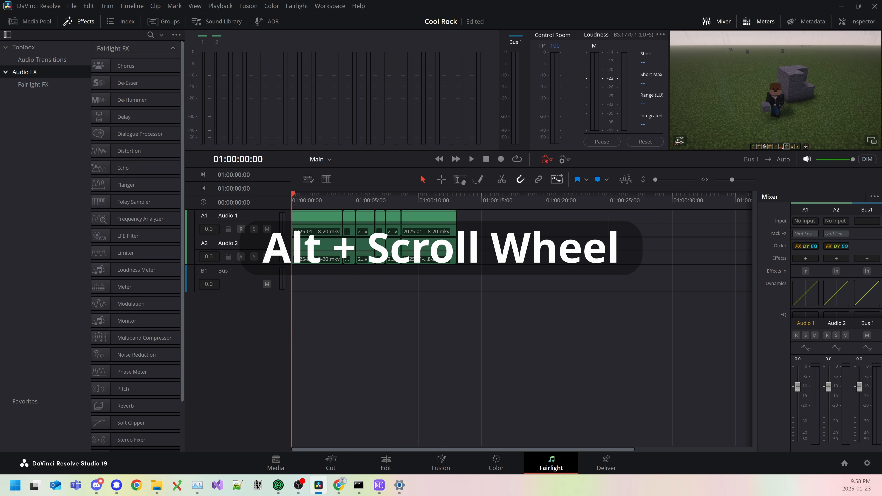
pyautogui.scroll(2, 308, 194)
pyautogui.scroll(3, 370, 231)
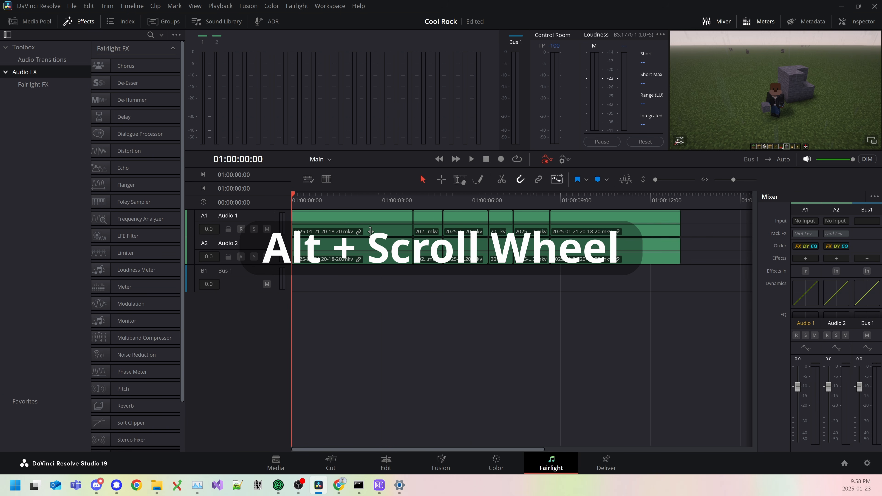
pyautogui.scroll(-1, 370, 231)
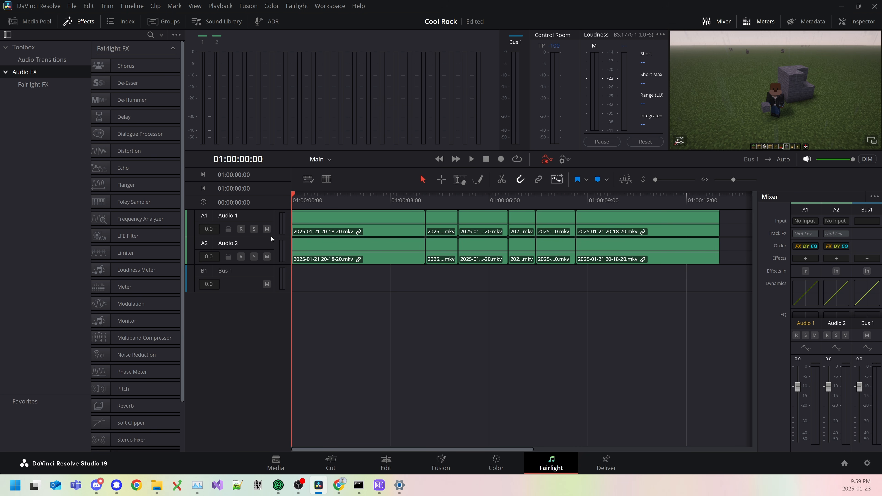
pyautogui.moveTo(262, 237); pyautogui.dragTo(266, 328)
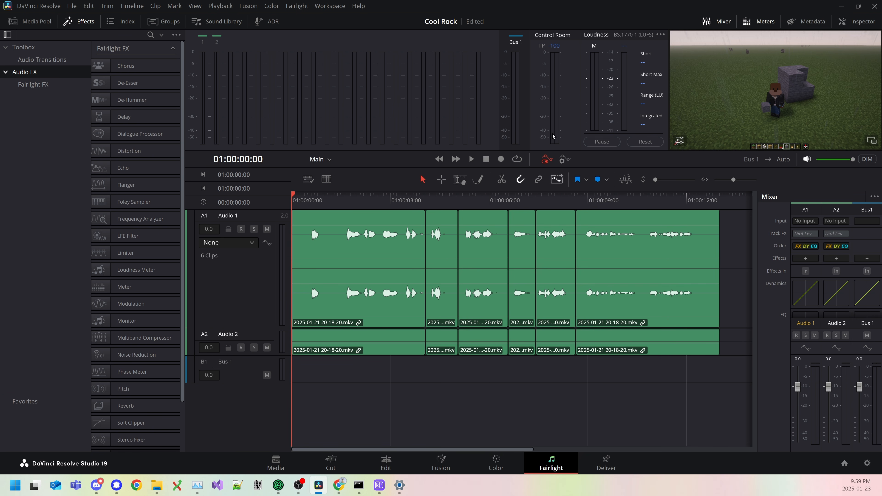
pyautogui.press('space')
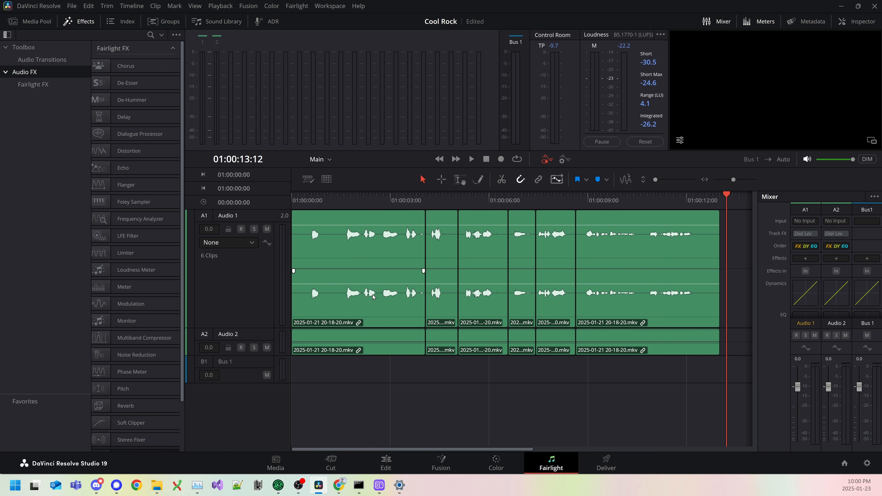
# Step: Apply the Dialog - Basic dynamics preset to Audio 1 and raise its make-up gain to 9.3
pyautogui.click(804, 291)
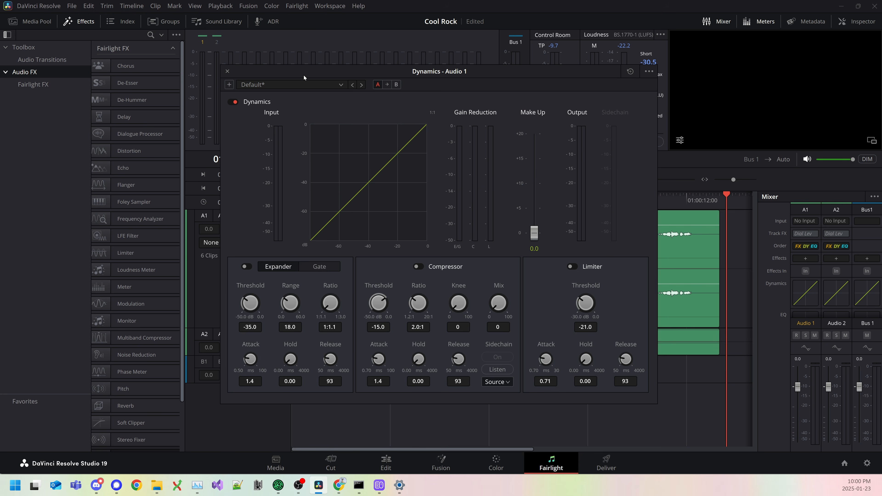
pyautogui.moveTo(291, 73); pyautogui.dragTo(318, 72)
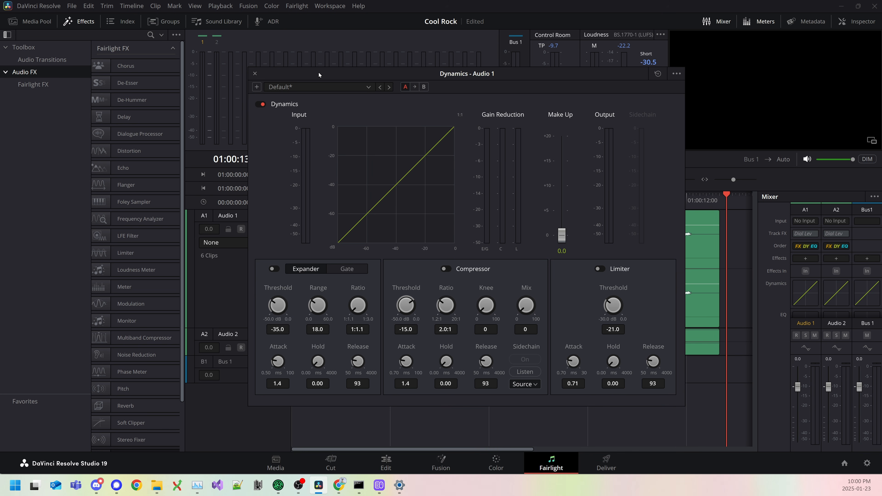
pyautogui.click(312, 86)
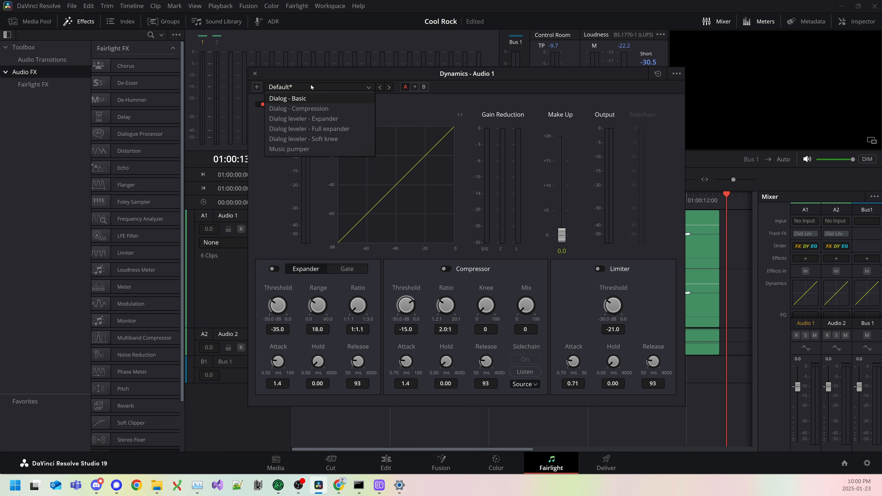
pyautogui.click(308, 100)
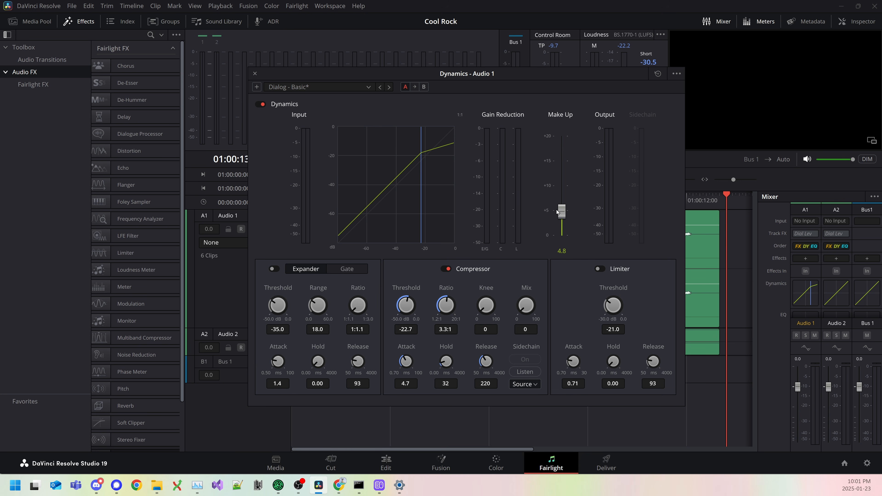
pyautogui.moveTo(557, 211); pyautogui.dragTo(563, 191)
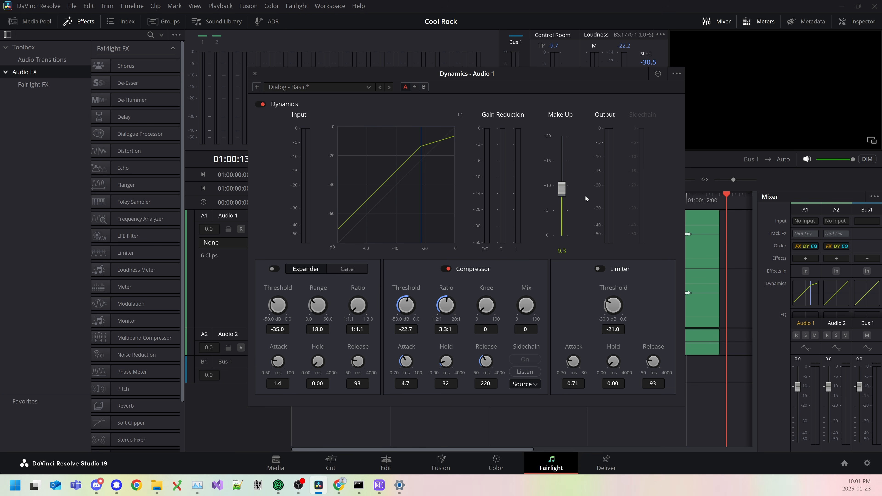
pyautogui.press('Escape')
# Step: Play the timeline from the start again to measure the loudness with the compressor and make-up gain applied
pyautogui.moveTo(304, 197); pyautogui.dragTo(264, 204)
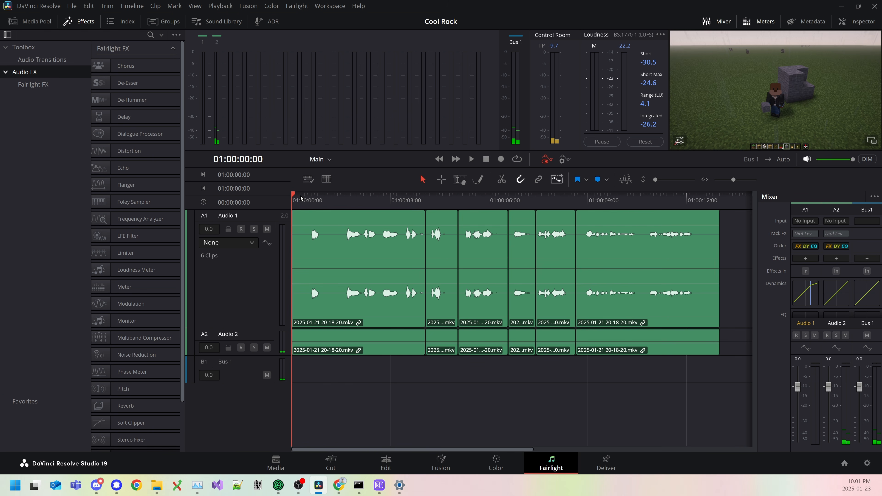
pyautogui.press('space')
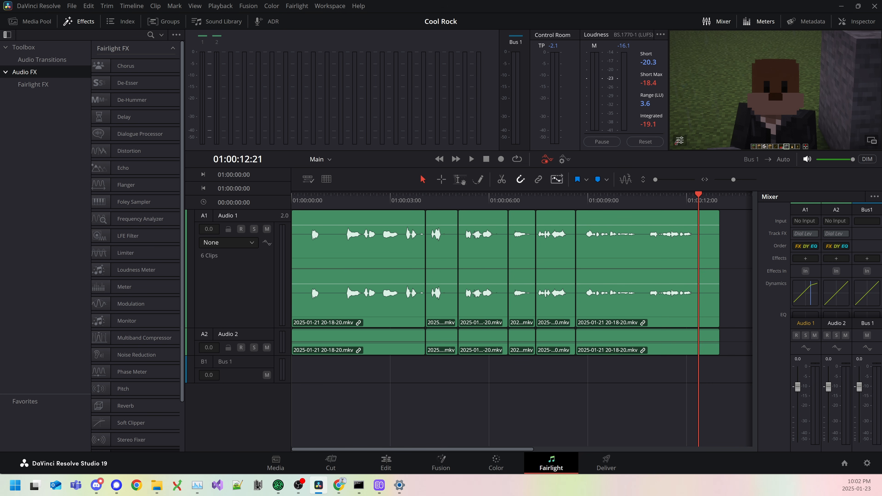
# Step: Bring up the Audio 1 dynamics window for review and play the timeline from the start to find where the true peak is too loud
pyautogui.moveTo(1, 130); pyautogui.dragTo(459, 125)
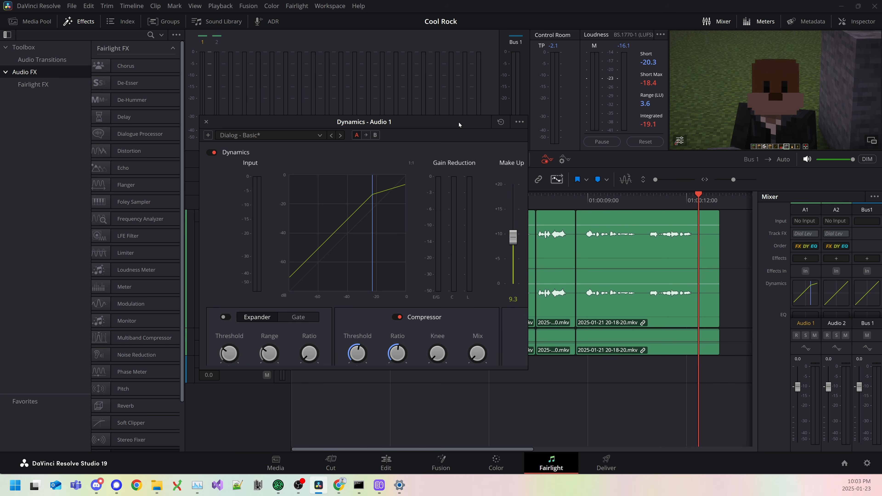
pyautogui.moveTo(458, 124); pyautogui.dragTo(466, 118)
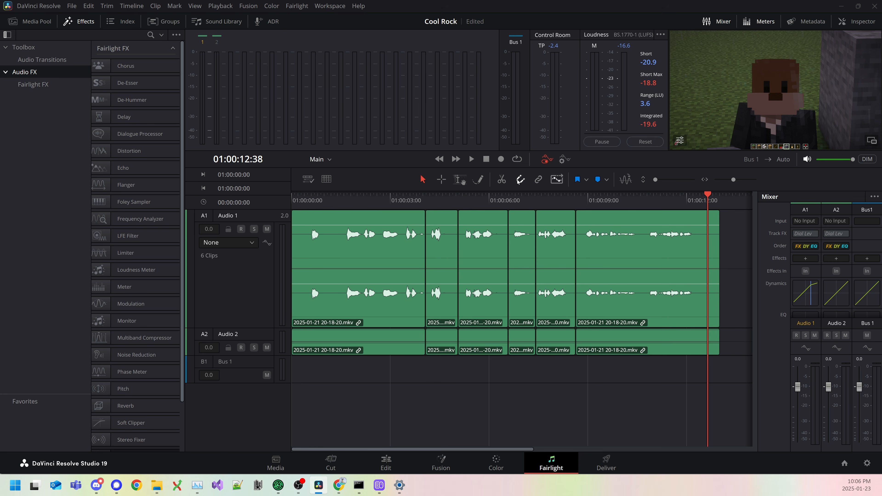
pyautogui.moveTo(332, 203); pyautogui.dragTo(216, 205)
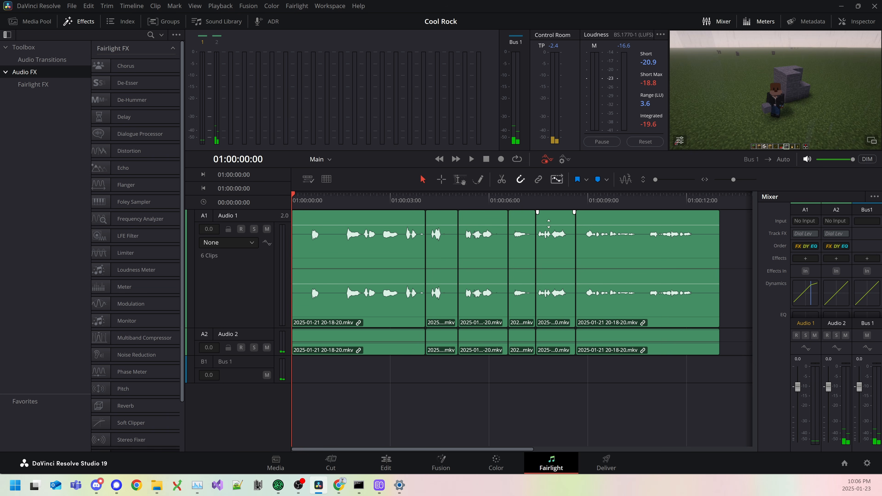
pyautogui.press('space')
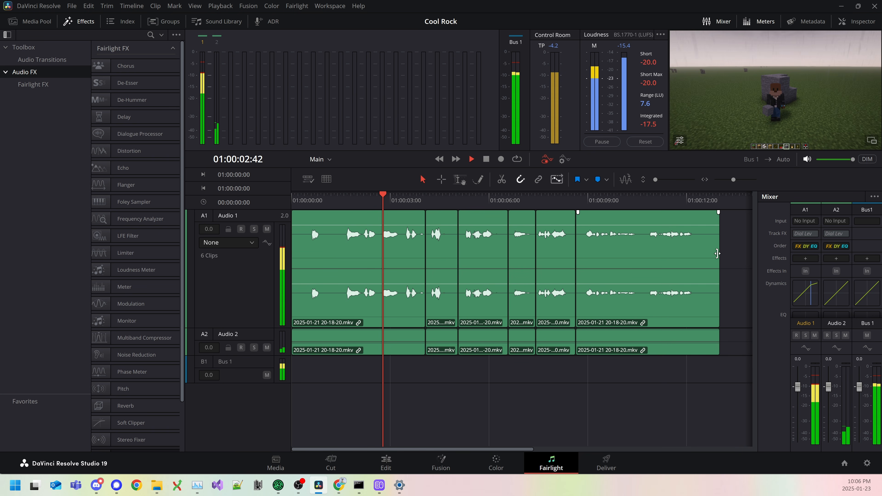
pyautogui.press('space')
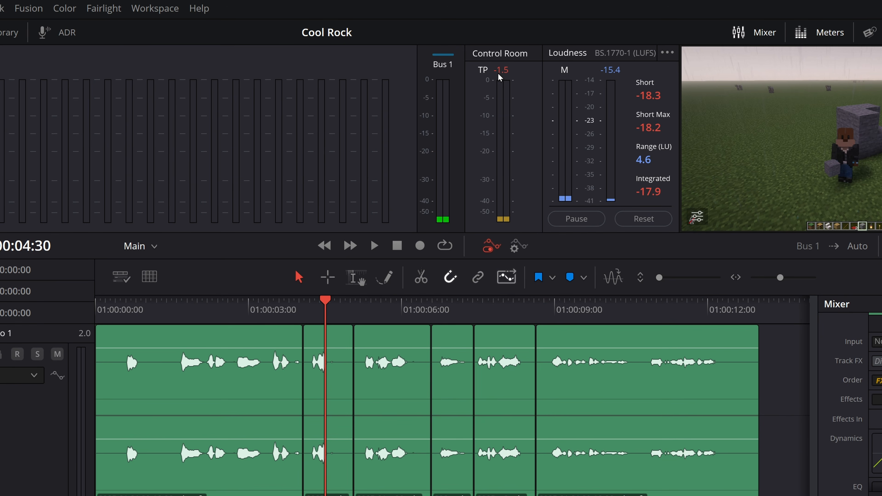
# Step: Add volume keyframes around the loud word near 01:00:03:26 in Audio 1's first clip and lower the level between them slightly
pyautogui.click(271, 317)
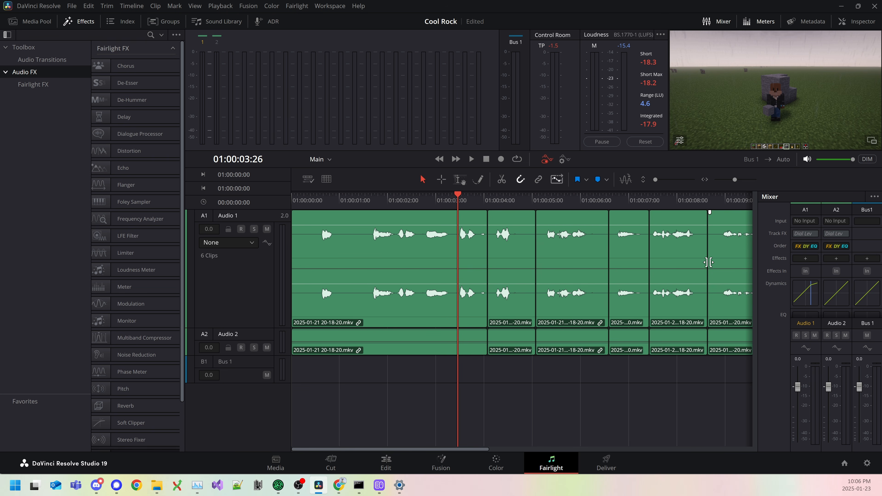
pyautogui.scroll(2, 708, 262)
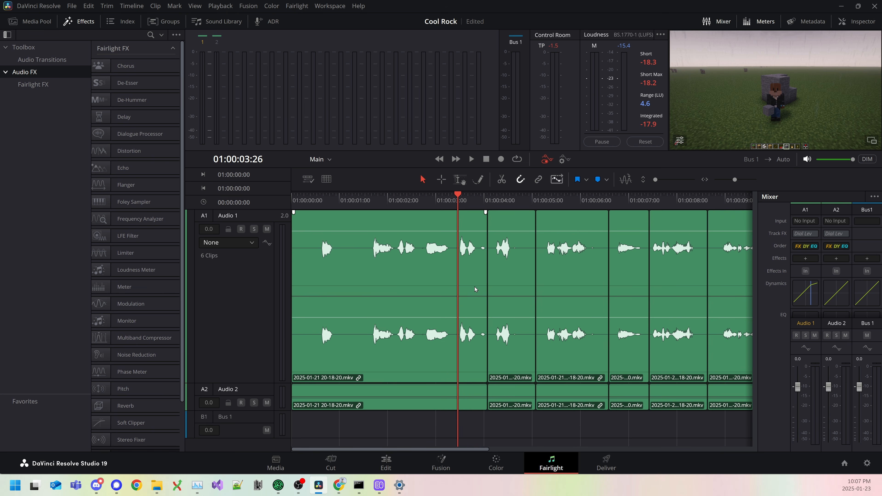
pyautogui.keyDown('alt'); pyautogui.click(453, 230); pyautogui.keyUp('alt')
pyautogui.moveTo(461, 231); pyautogui.dragTo(462, 234)
# Step: Replay the section with the volume dip and the rest of the timeline to check the true peak and integrated loudness
pyautogui.press('space')
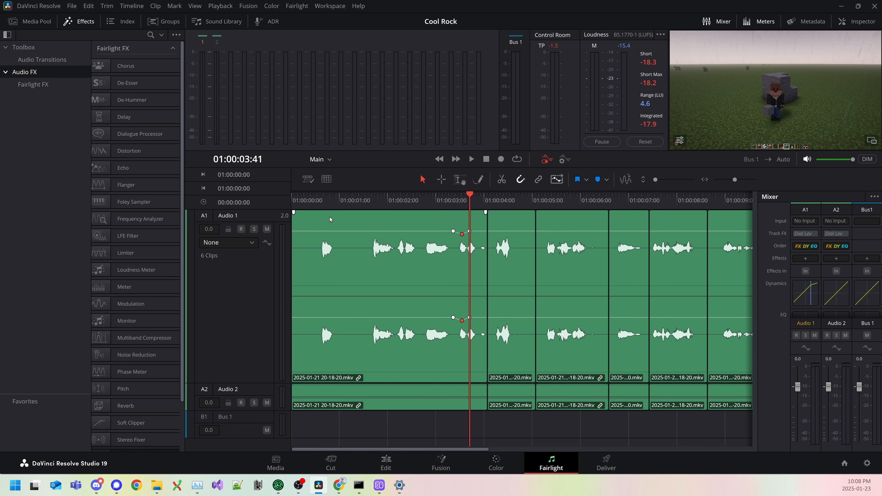
pyautogui.click(368, 212)
pyautogui.press('space')
pyautogui.press('space')
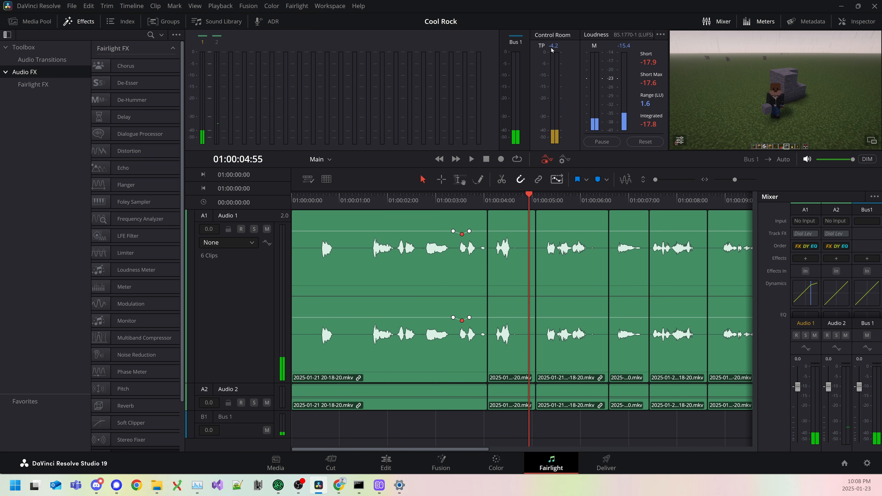
pyautogui.press('space')
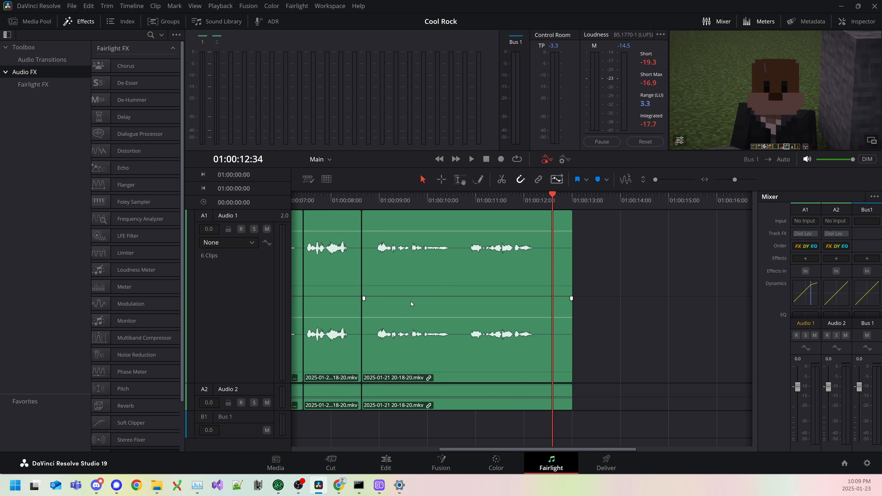
# Step: Open the Deliver page and look through the render presets, including the YouTube resolution options
pyautogui.click(606, 464)
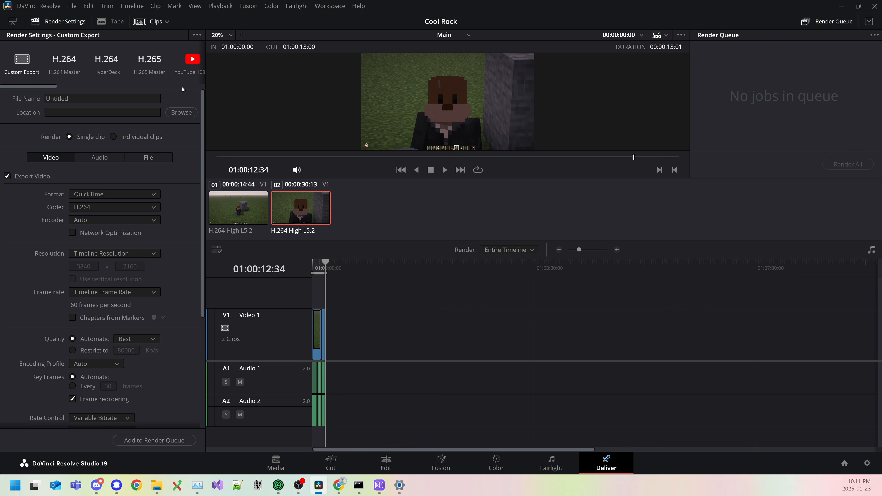
pyautogui.moveTo(47, 85); pyautogui.dragTo(69, 87)
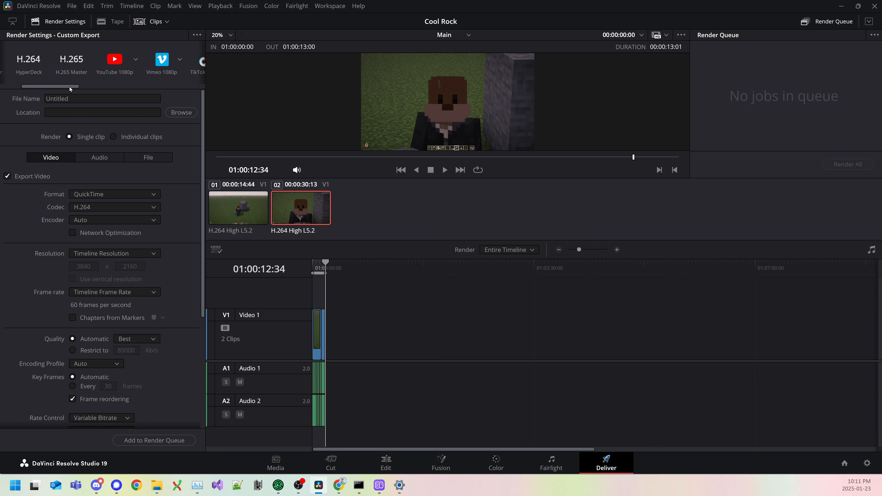
pyautogui.click(133, 60)
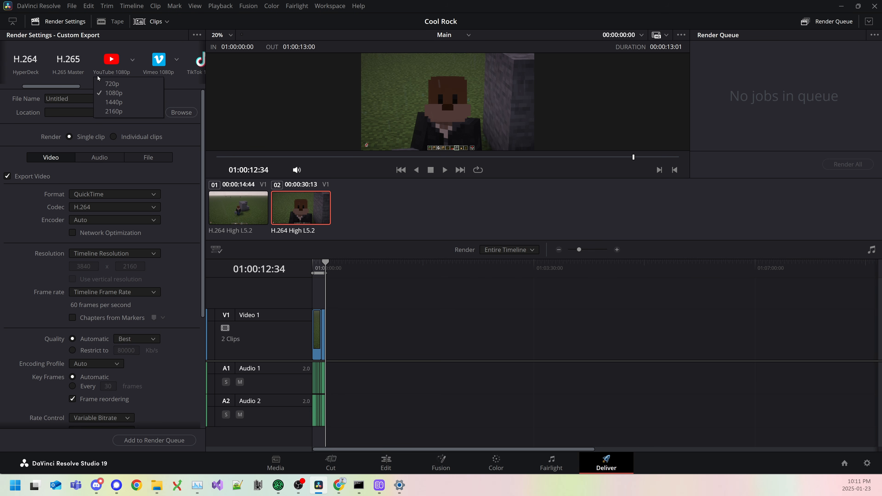
pyautogui.click(50, 87)
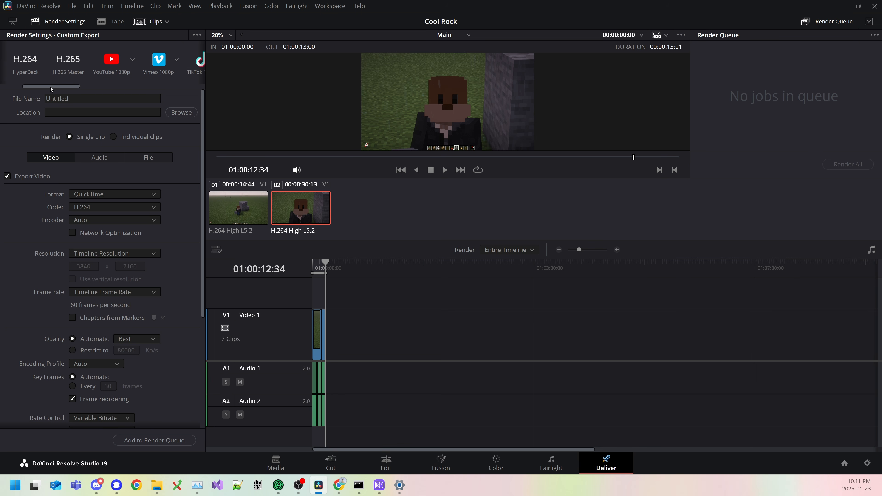
pyautogui.moveTo(50, 86); pyautogui.dragTo(7, 87)
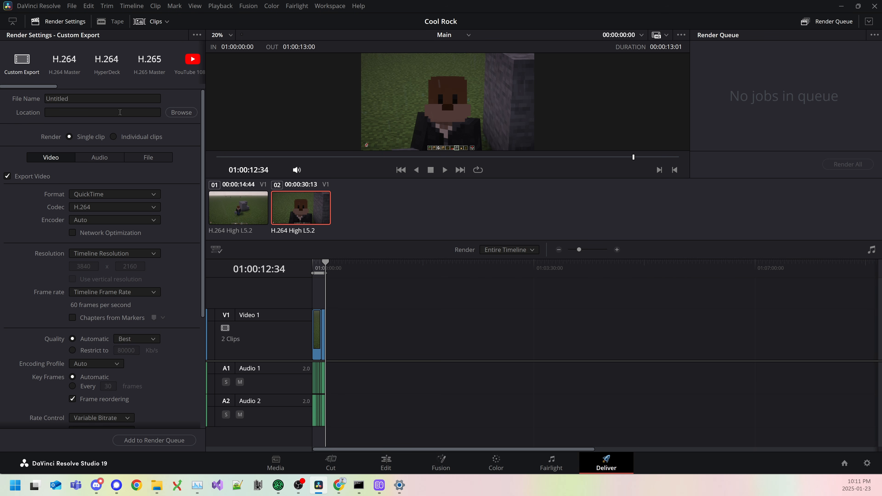
# Step: Set the render file name to Cool Rock
pyautogui.click(97, 97)
pyautogui.hotkey('ctrl', 'a')
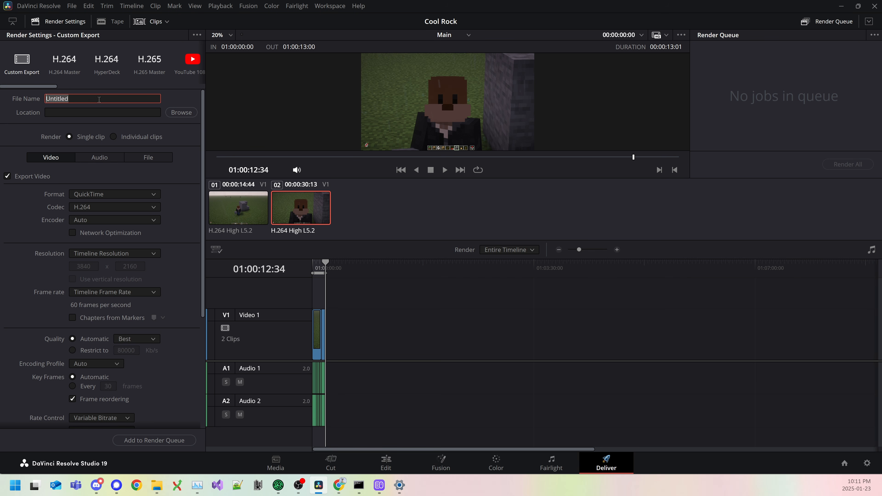
pyautogui.write('Cool Rock')
# Step: Set the render location to the Output folder inside Projects\MC Creator Tech\001
pyautogui.click(181, 112)
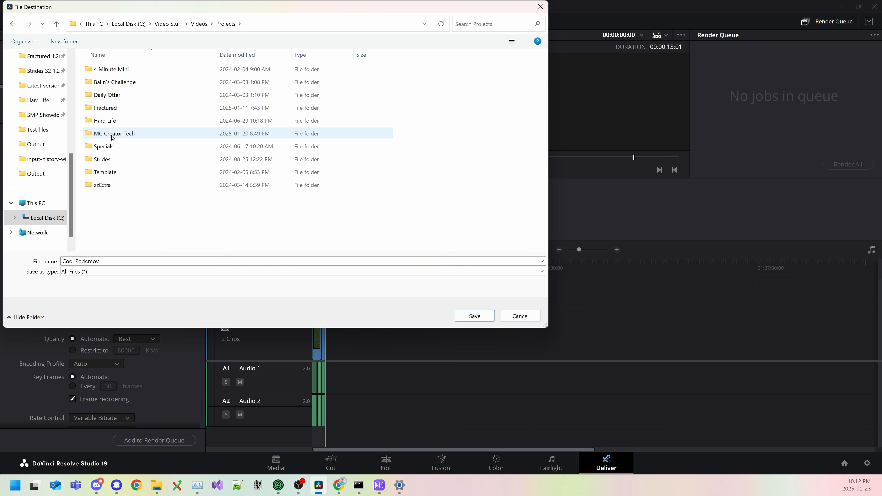
pyautogui.doubleClick(112, 134)
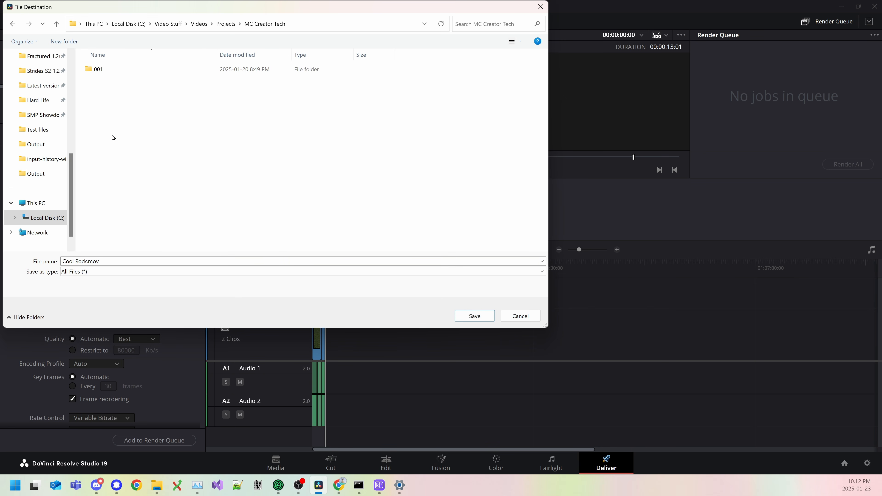
pyautogui.doubleClick(116, 68)
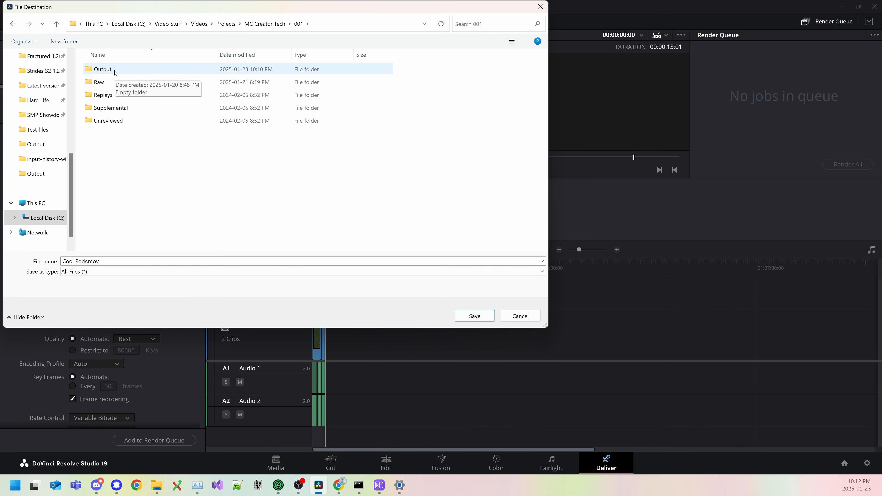
pyautogui.doubleClick(116, 71)
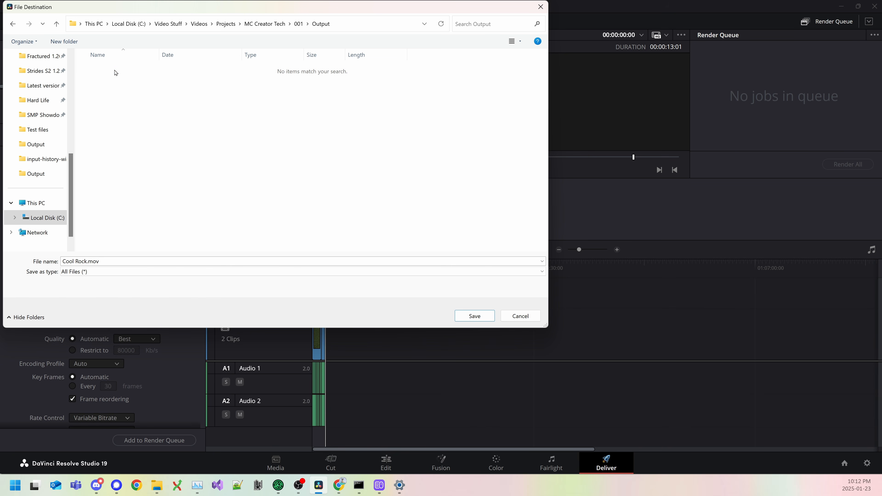
pyautogui.click(473, 316)
pyautogui.click(471, 312)
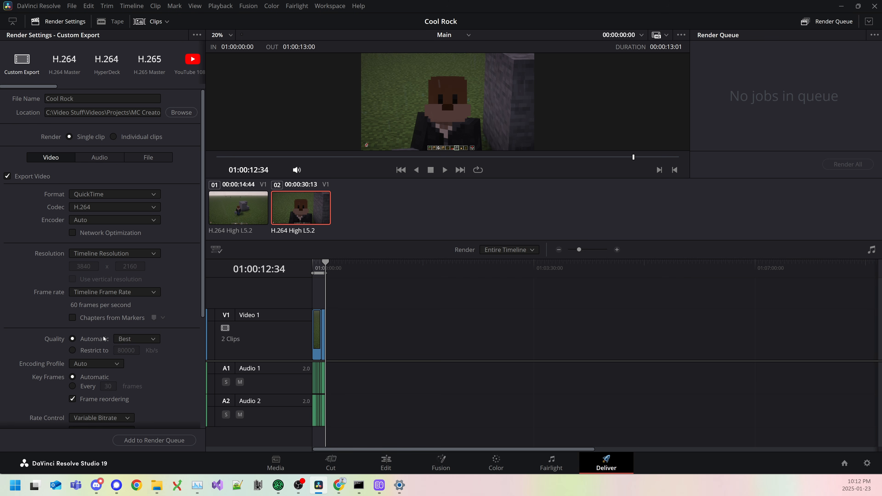
# Step: Load the YouTube 1080p preset's settings, switch back to Custom Export and set the video quality to Automatic
pyautogui.click(195, 59)
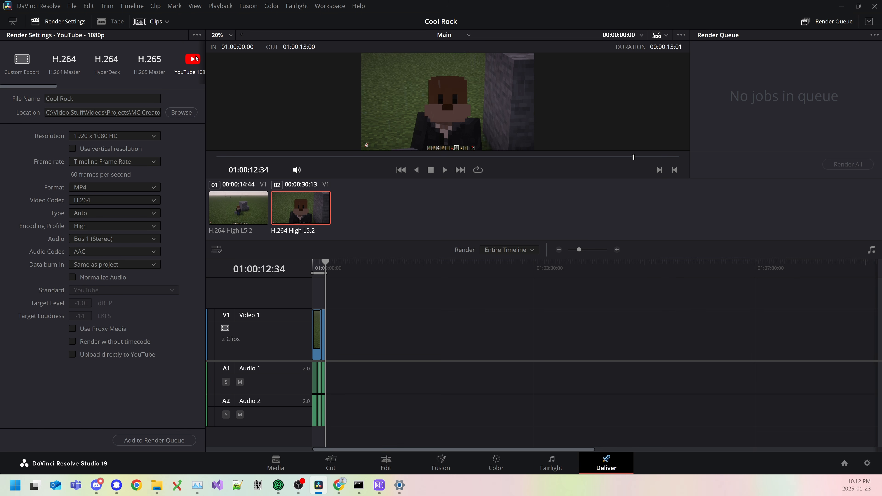
pyautogui.click(22, 63)
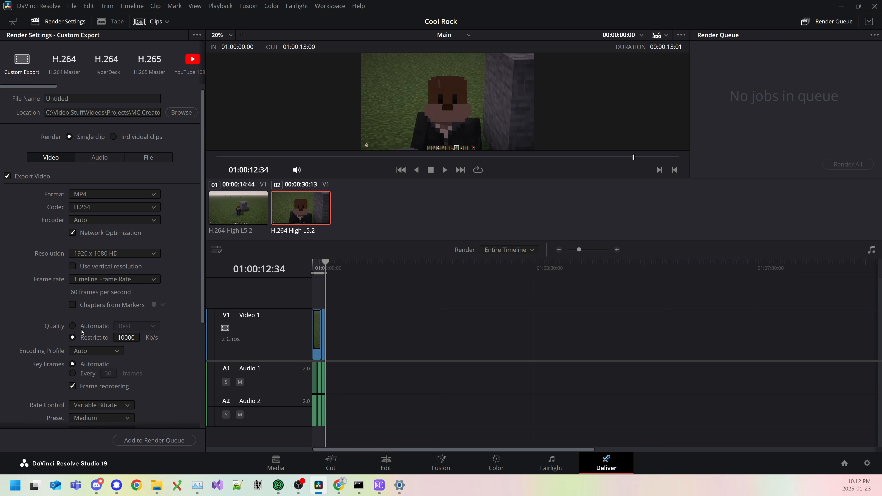
pyautogui.click(72, 326)
pyautogui.scroll(-3, 167, 337)
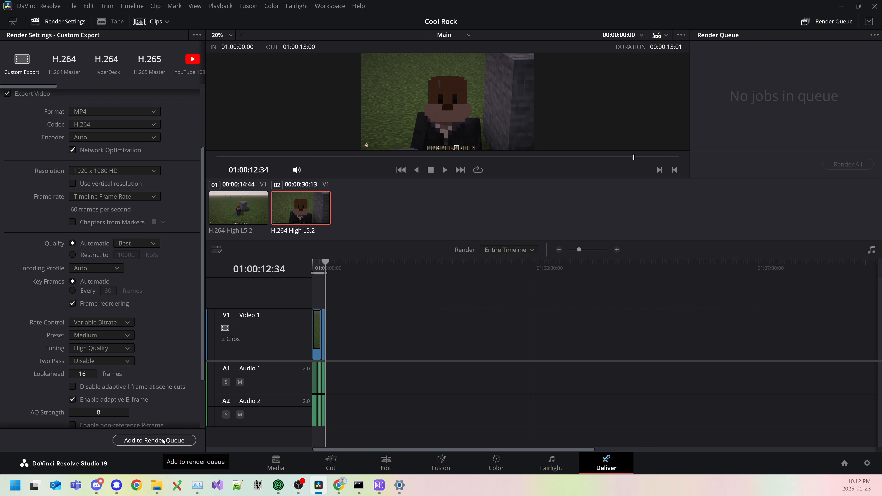
# Step: Add the Main timeline to the render queue and render all jobs
pyautogui.click(163, 441)
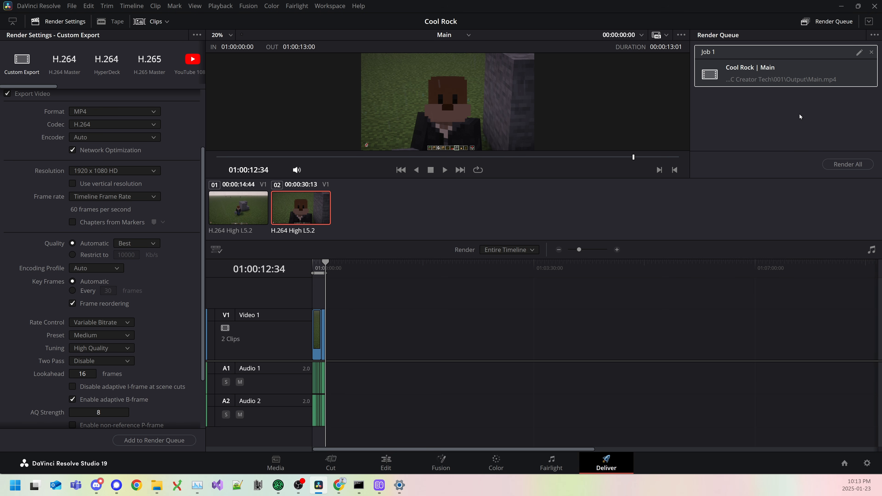
pyautogui.click(853, 164)
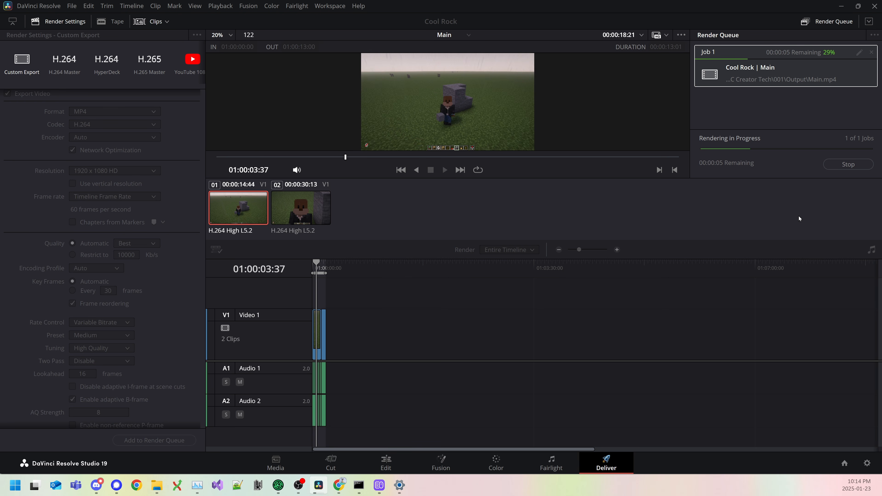